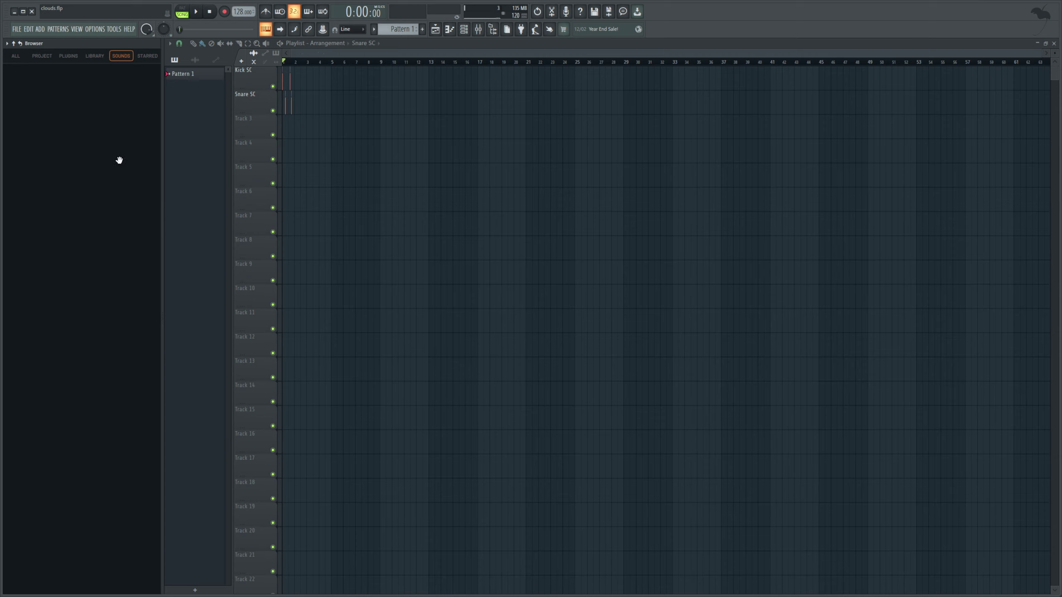
Place the PL_TB_04_Gold_Guitar_Chords_A_130_Gm_Dry loop on Track 3 of the playlist, starting at bar 1
{"action": "left_click_drag", "start_coordinate": [119, 160], "coordinate": [302, 131]}
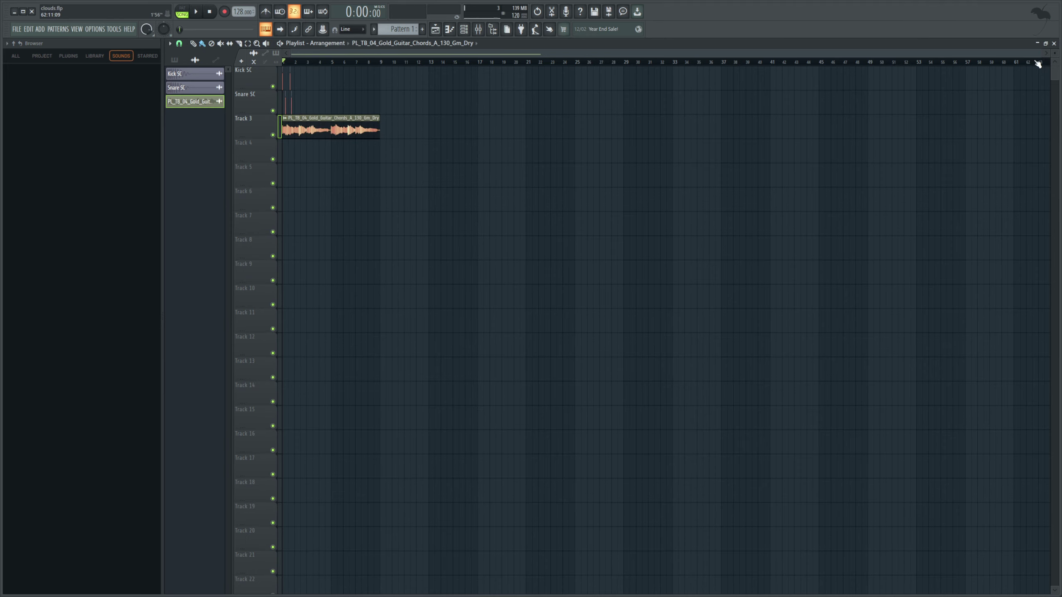
{"action": "left_click_drag", "start_coordinate": [1043, 53], "coordinate": [613, 86]}
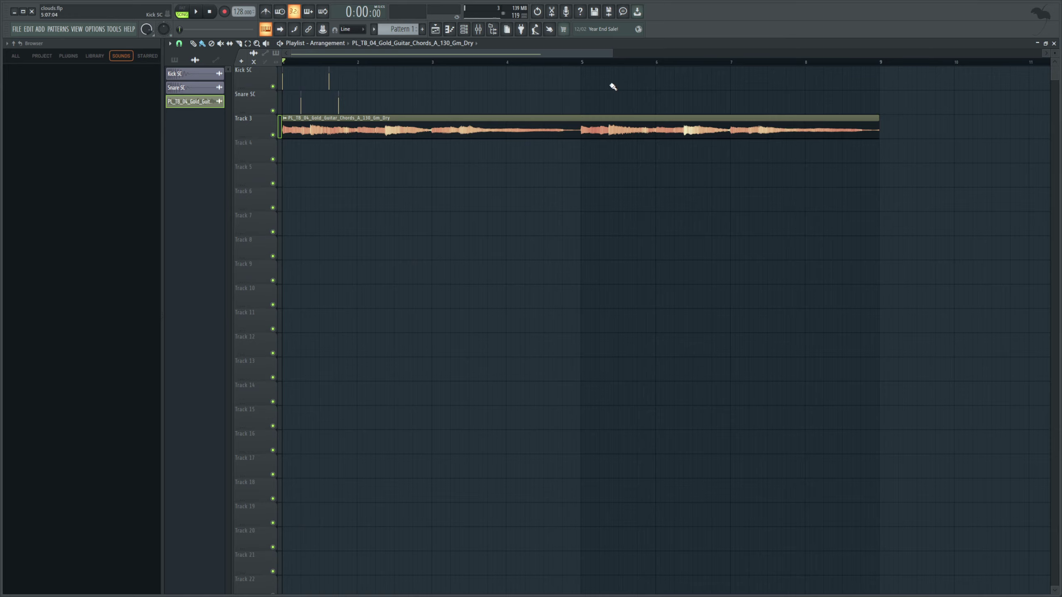
{"action": "left_click_drag", "start_coordinate": [462, 53], "coordinate": [651, 74]}
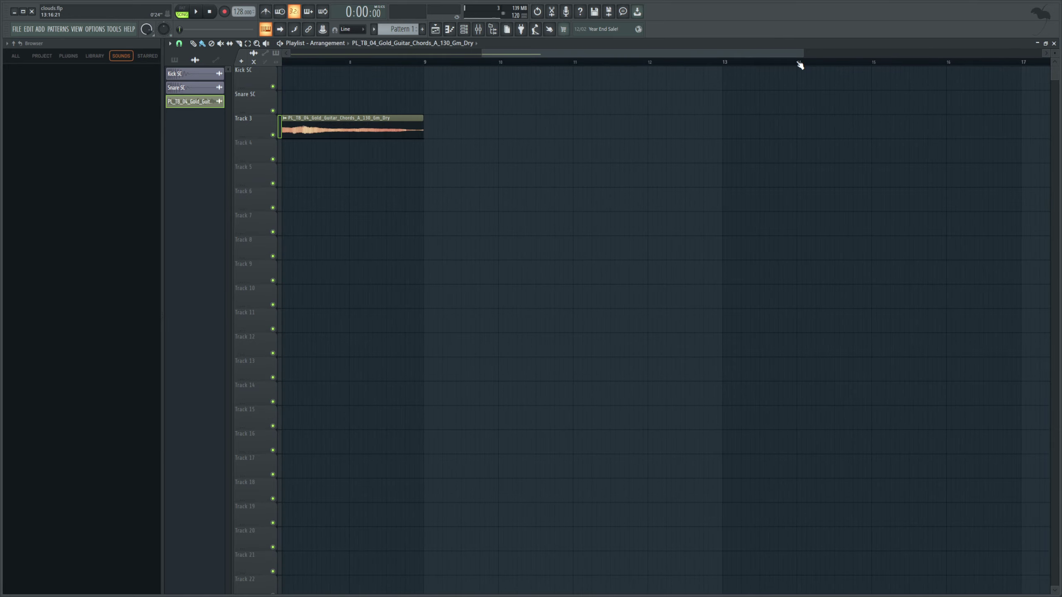
{"action": "left_click_drag", "start_coordinate": [798, 54], "coordinate": [788, 111]}
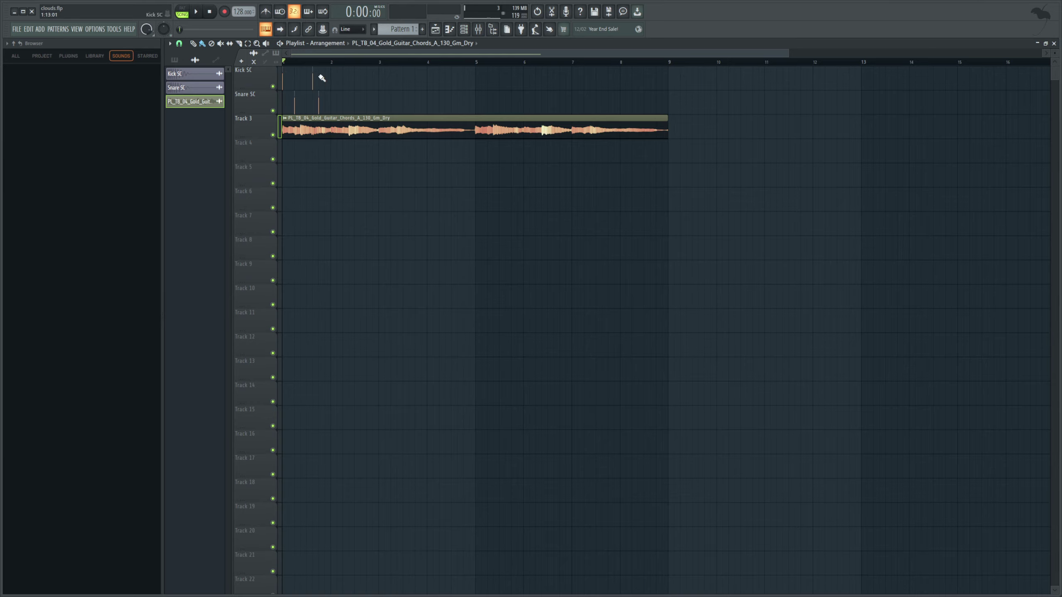
Audition the guitar loop with the project tempo raised to 177 BPM, and return the tempo to 128 BPM
{"action": "key", "text": "space"}
{"action": "key", "text": "space"}
{"action": "left_click_drag", "start_coordinate": [237, 12], "coordinate": [238, 9]}
{"action": "key", "text": "space"}
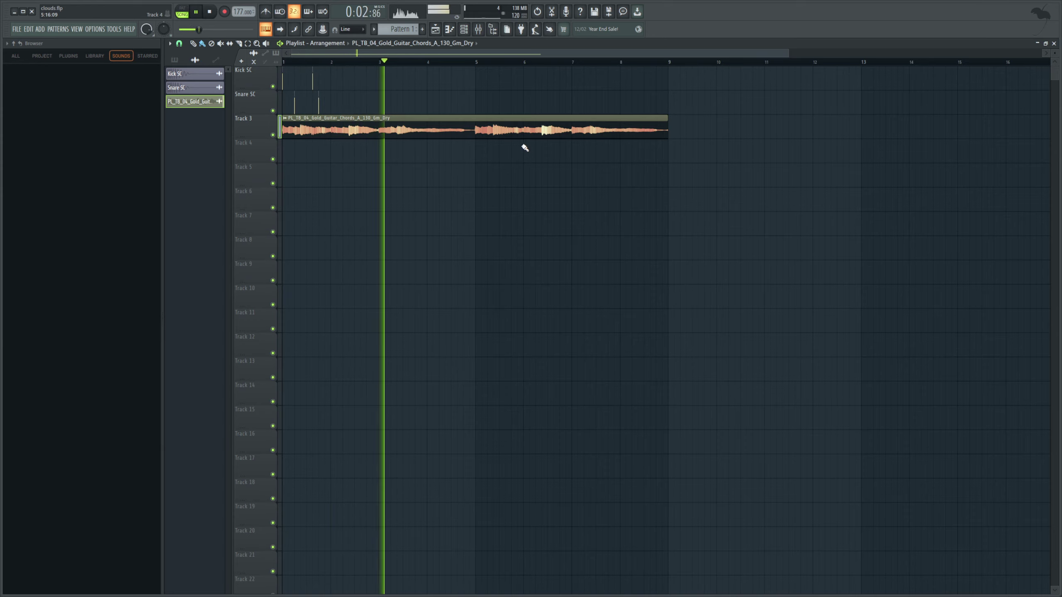
{"action": "key", "text": "space"}
{"action": "left_click_drag", "start_coordinate": [244, 11], "coordinate": [244, 19]}
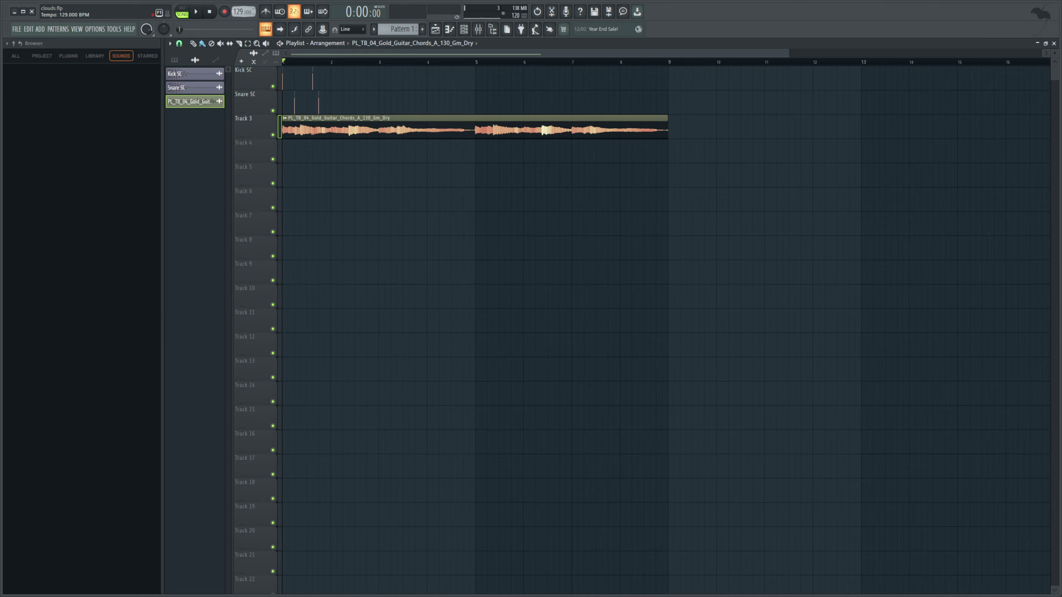
Set the guitar clip's time-stretching mode to e3 generic and play the clip to hear it
{"action": "double_click", "coordinate": [371, 135]}
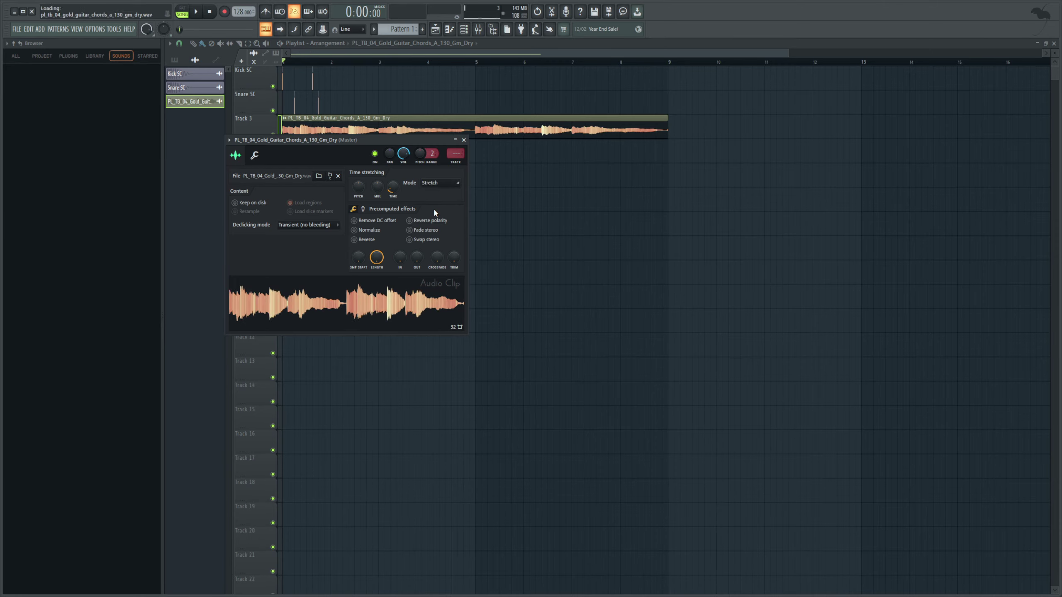
{"action": "key", "text": "space"}
{"action": "left_click_drag", "start_coordinate": [384, 173], "coordinate": [462, 200]}
{"action": "key", "text": "space"}
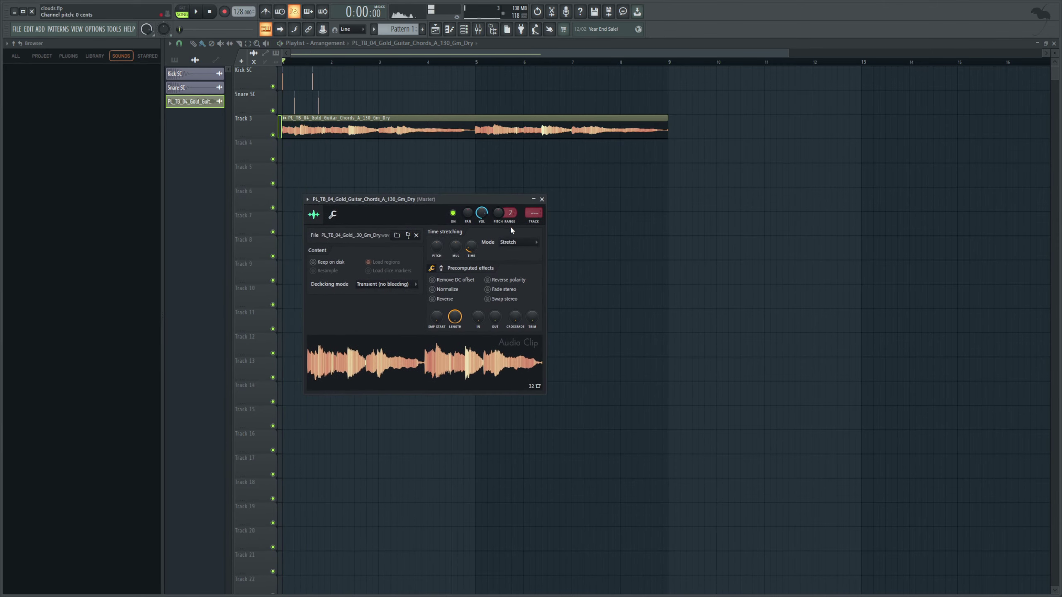
{"action": "left_click", "coordinate": [513, 244]}
{"action": "left_click", "coordinate": [521, 287]}
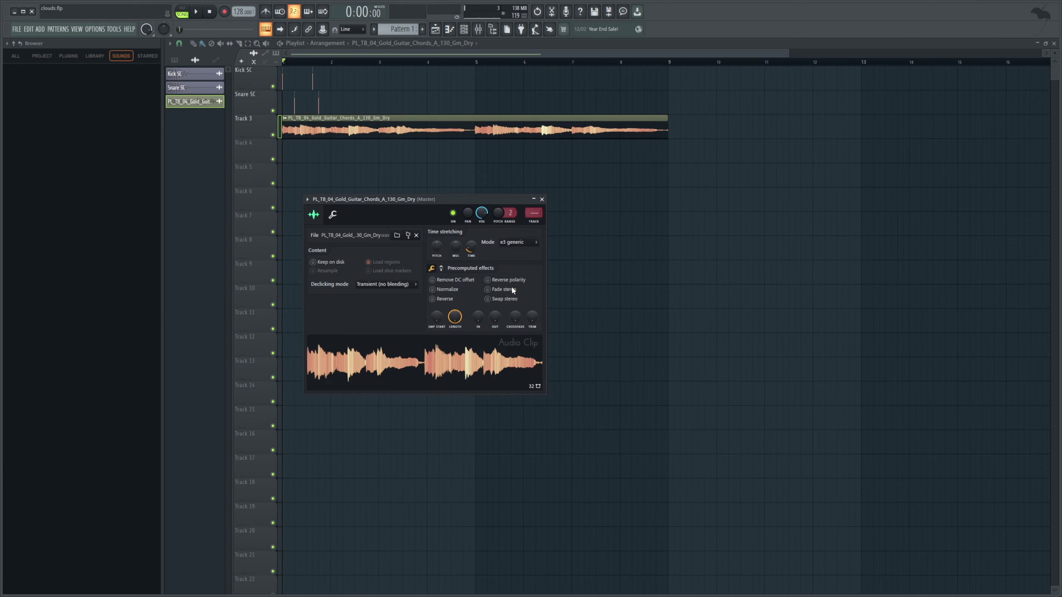
{"action": "key", "text": "space"}
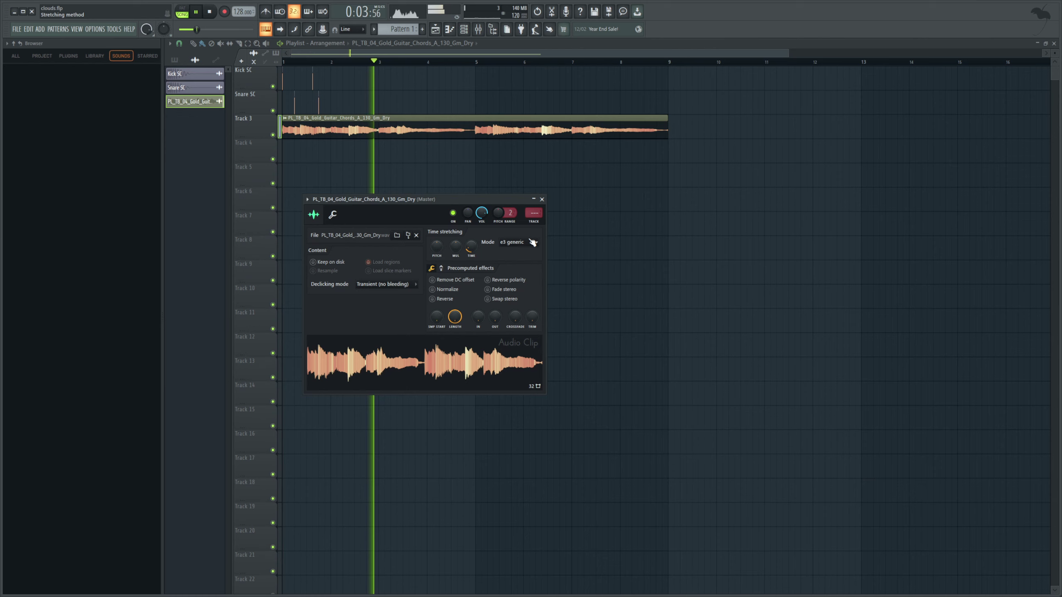
{"action": "key", "text": "space"}
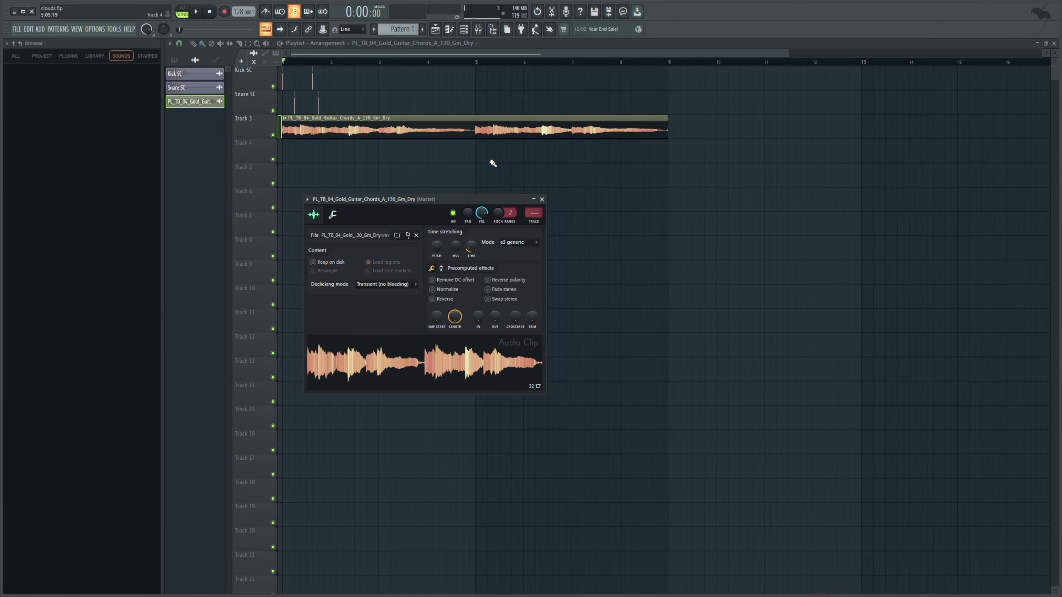
Route the guitar clip to mixer track 3 and arrange the mixer so Insert 3's effect slots are accessible
{"action": "double_click", "coordinate": [464, 126]}
{"action": "left_click_drag", "start_coordinate": [533, 213], "coordinate": [534, 212]}
{"action": "left_click", "coordinate": [478, 30]}
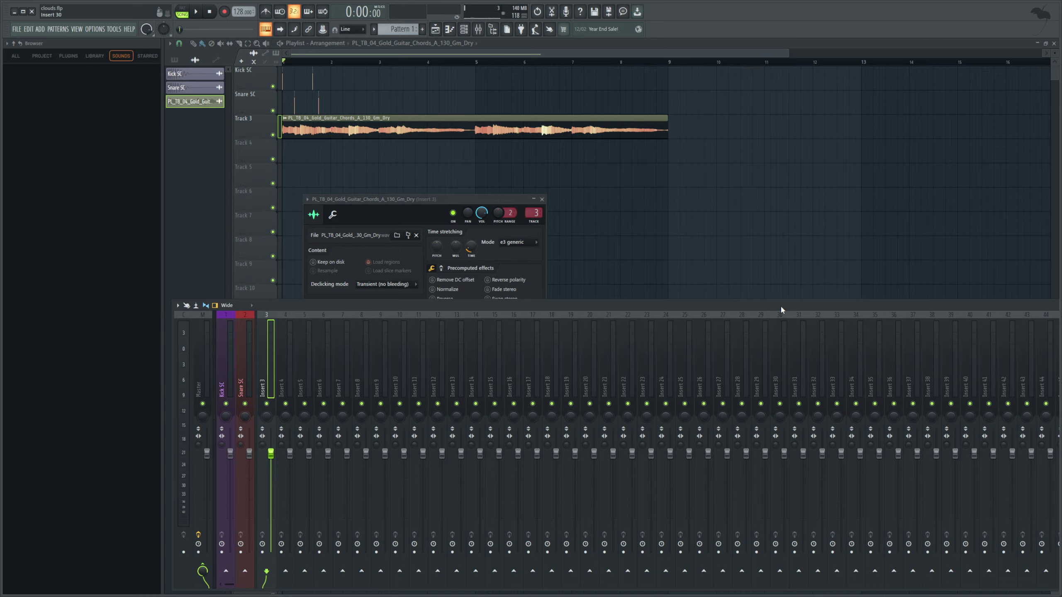
{"action": "left_click_drag", "start_coordinate": [779, 305], "coordinate": [326, 308]}
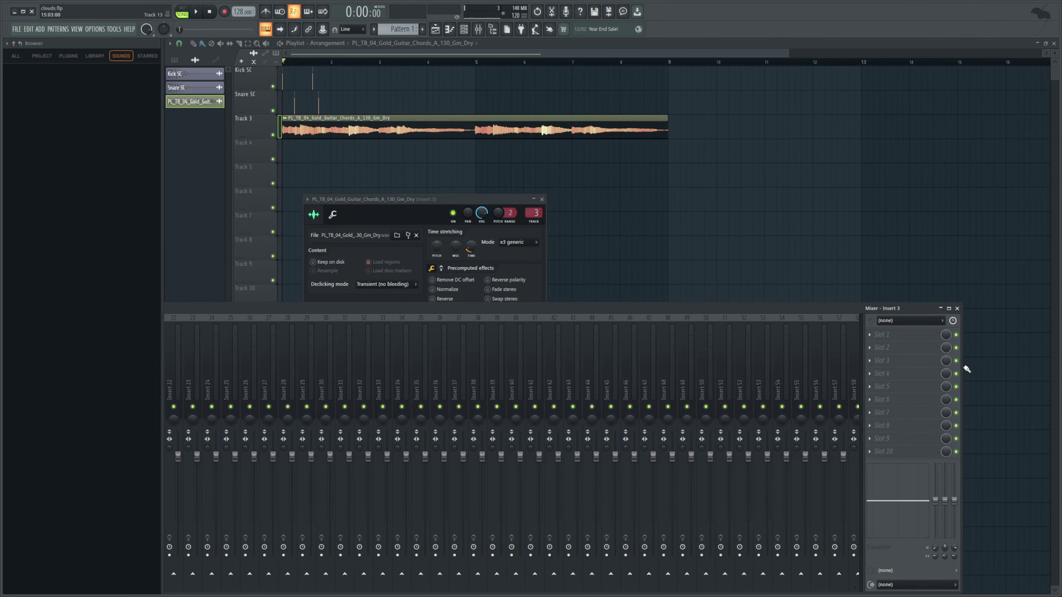
{"action": "left_click_drag", "start_coordinate": [961, 367], "coordinate": [697, 367]}
{"action": "left_click_drag", "start_coordinate": [556, 310], "coordinate": [865, 301]}
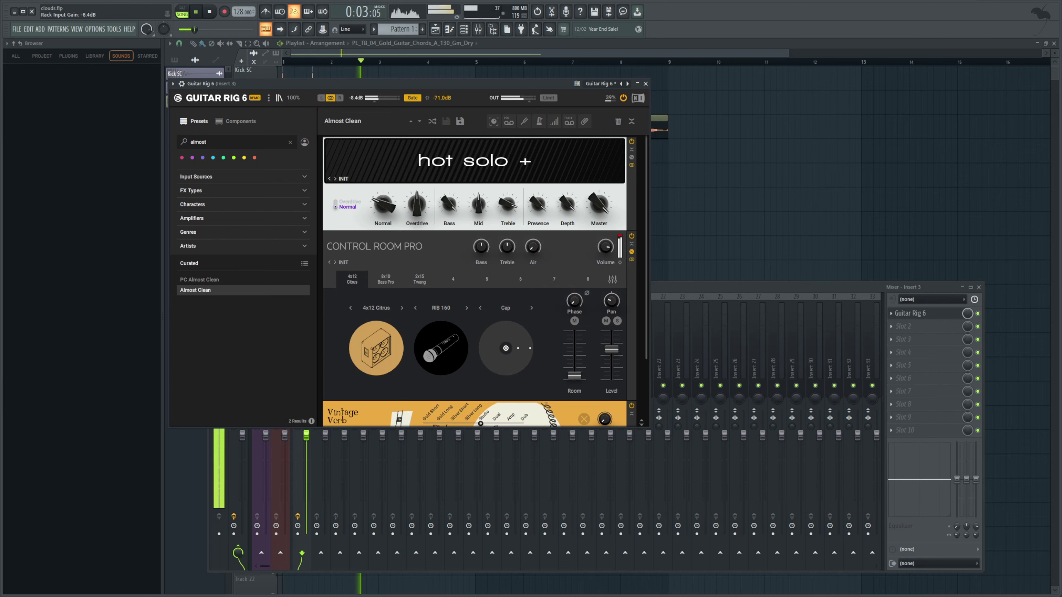
Try the Super Simple preset in Guitar Rig 6 during playback with the rack input gain lowered to -19.4 dB
{"action": "key", "text": "space"}
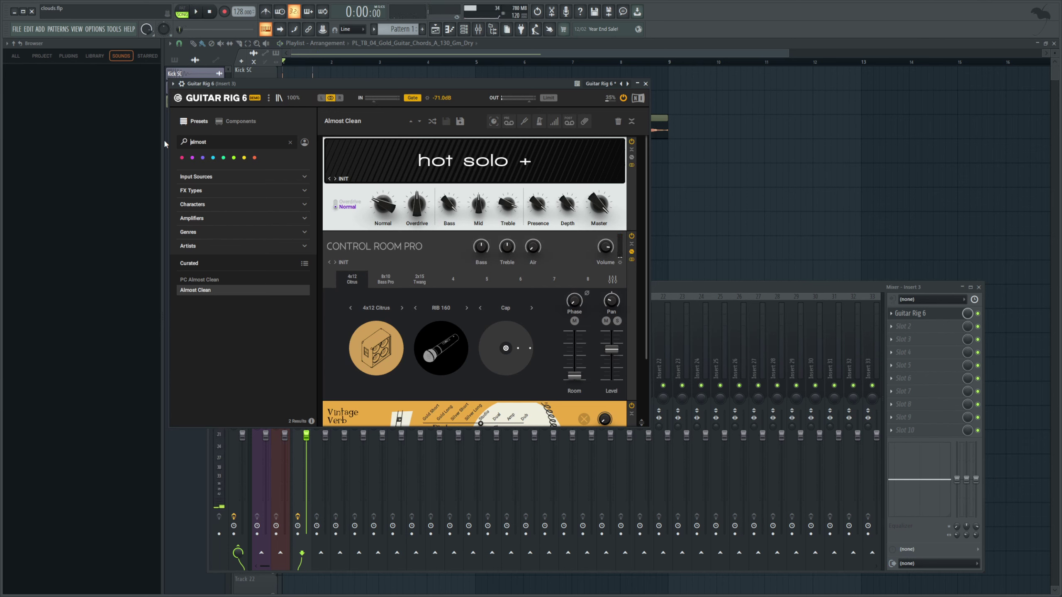
{"action": "key", "text": "space"}
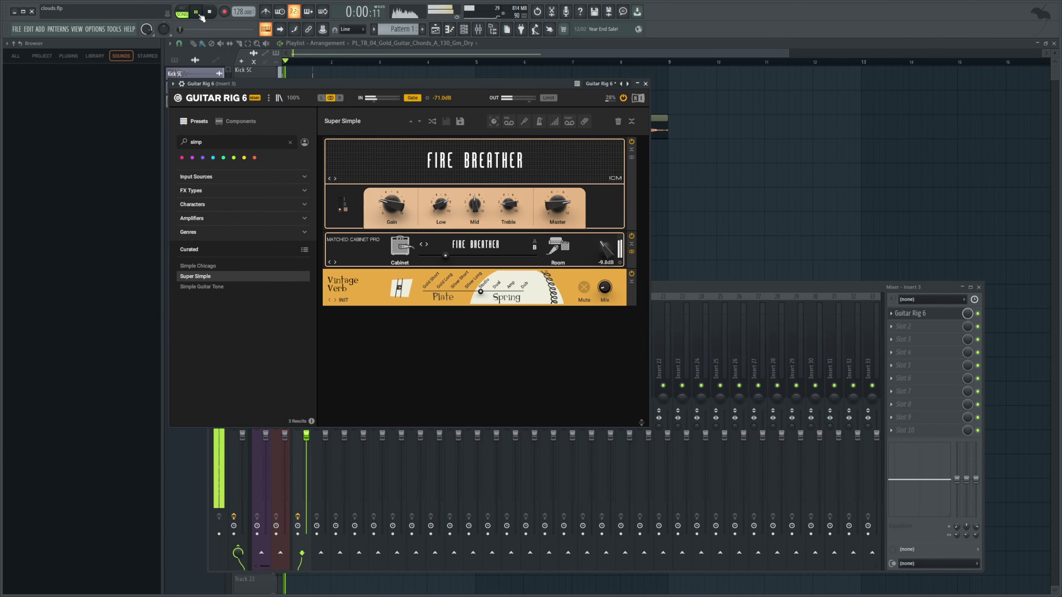
{"action": "left_click_drag", "start_coordinate": [379, 100], "coordinate": [365, 101]}
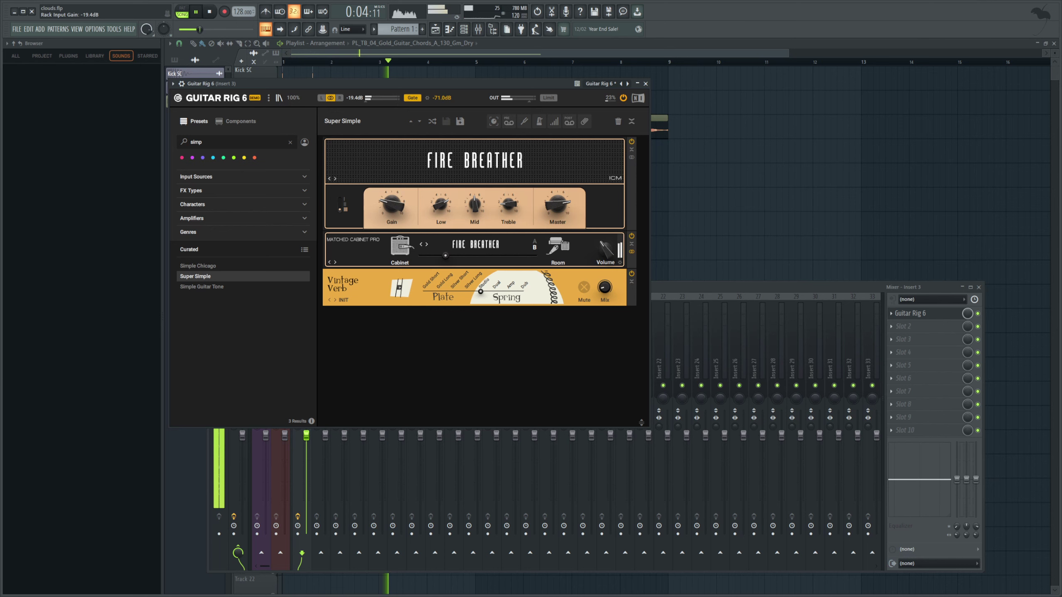
{"action": "key", "text": "space"}
Search the Guitar Rig presets for chorus, load Andy in a bottle and lower the rack input gain to about -15.8 dB
{"action": "key", "text": "F9"}
{"action": "double_click", "coordinate": [212, 139]}
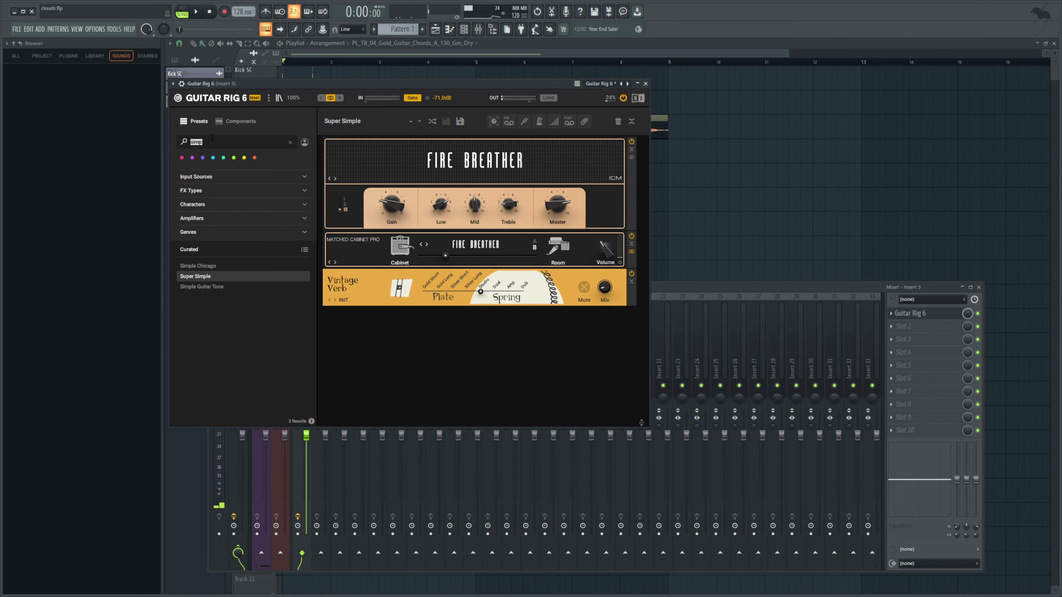
{"action": "key", "text": "BackSpace"}
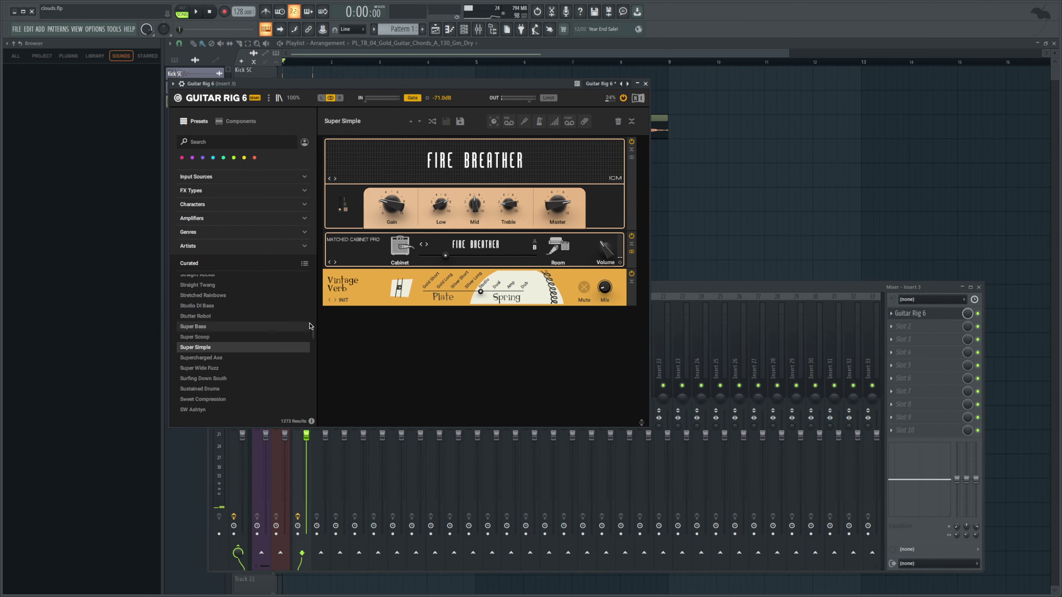
{"action": "left_click_drag", "start_coordinate": [314, 335], "coordinate": [320, 296]}
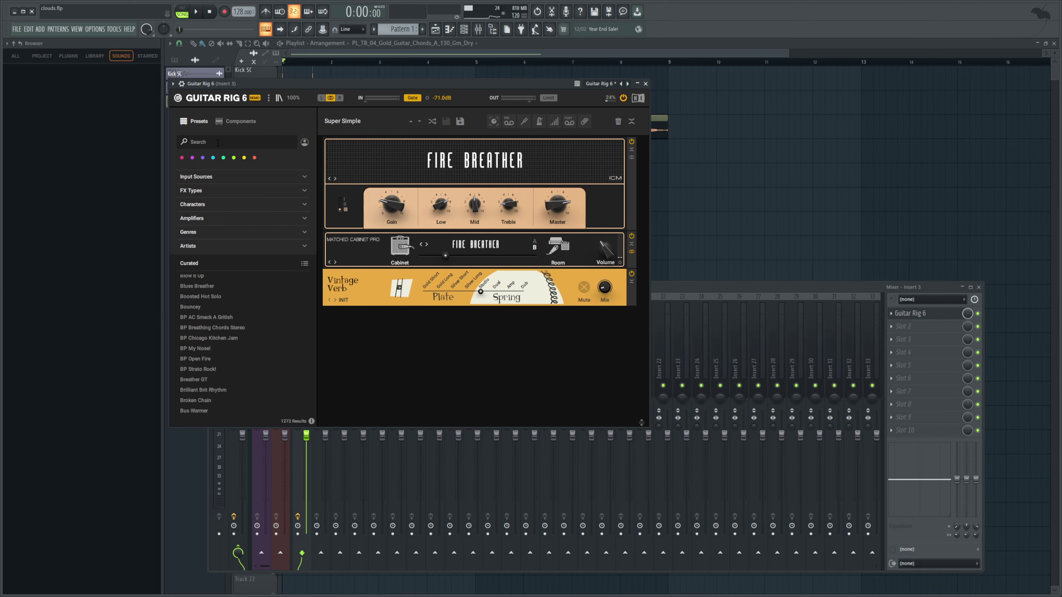
{"action": "type", "text": "s"}
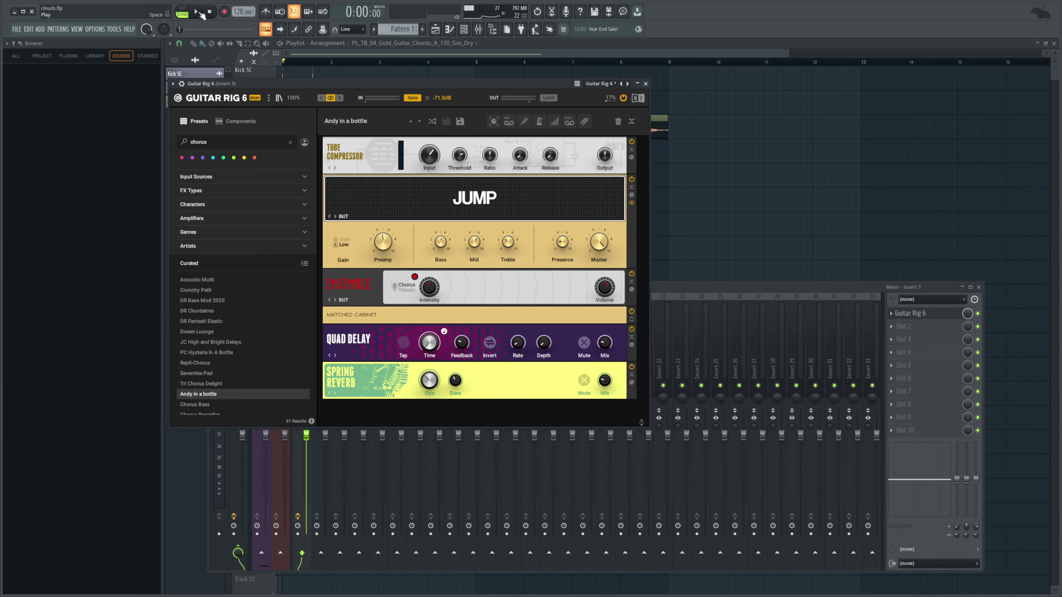
{"action": "left_click", "coordinate": [200, 13]}
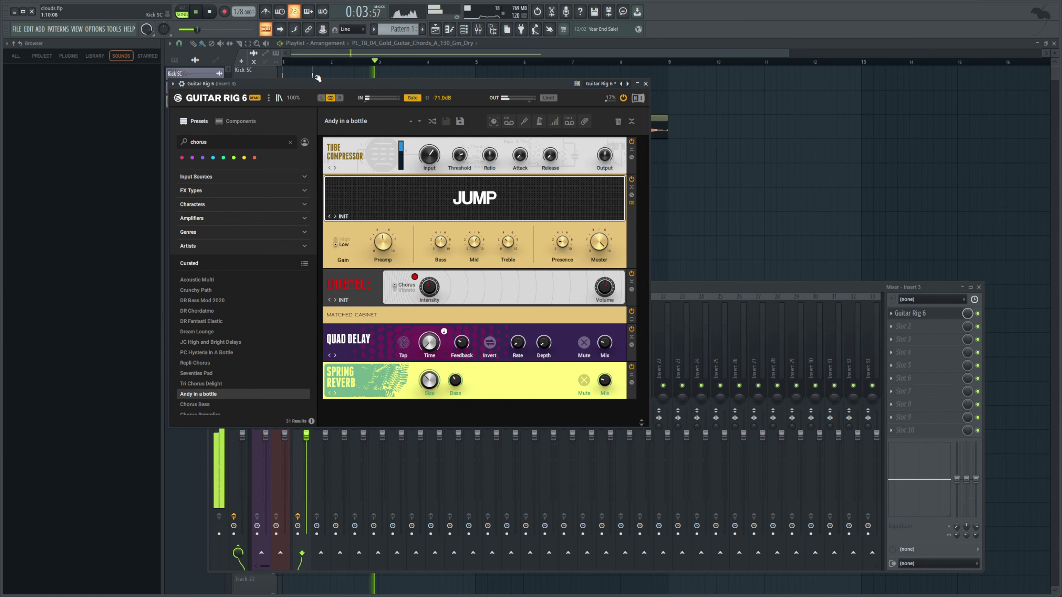
{"action": "left_click_drag", "start_coordinate": [376, 104], "coordinate": [376, 104]}
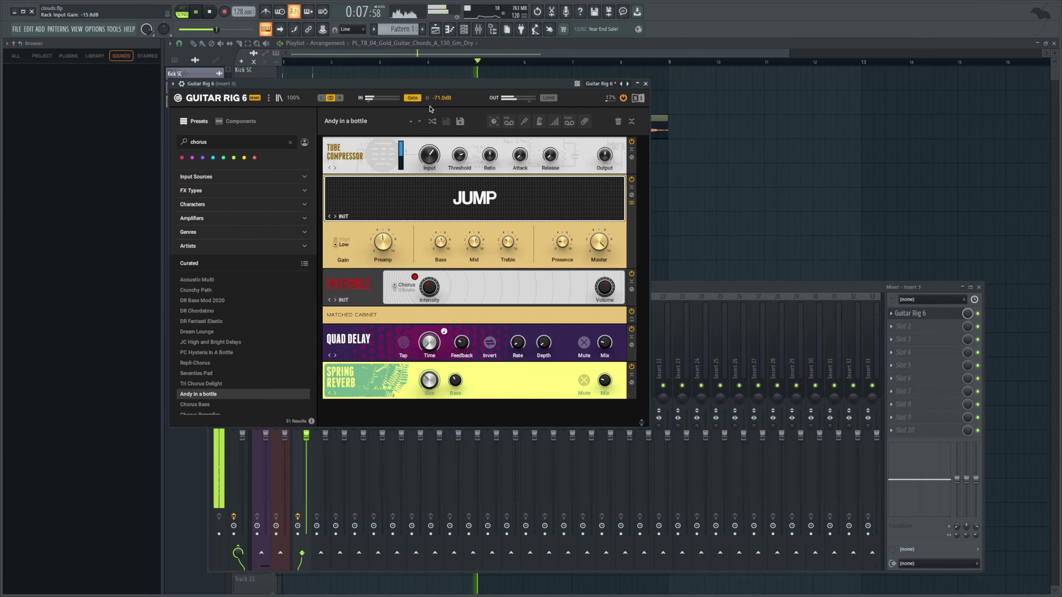
Compare the guitar with Guitar Rig 6 bypassed and enabled on Insert 3, and stop playback
{"action": "left_click", "coordinate": [977, 313]}
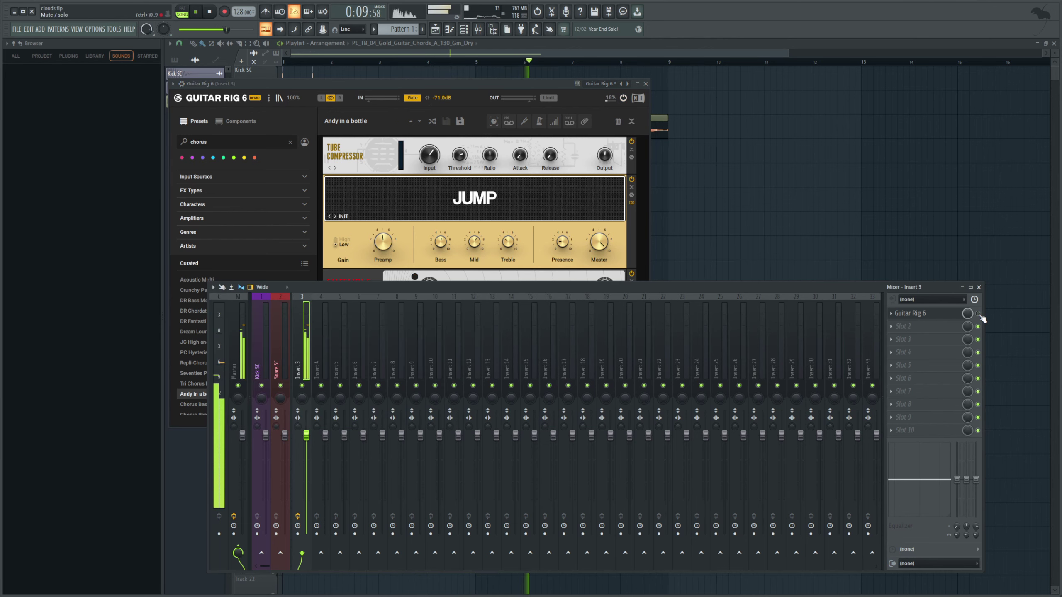
{"action": "left_click", "coordinate": [977, 313]}
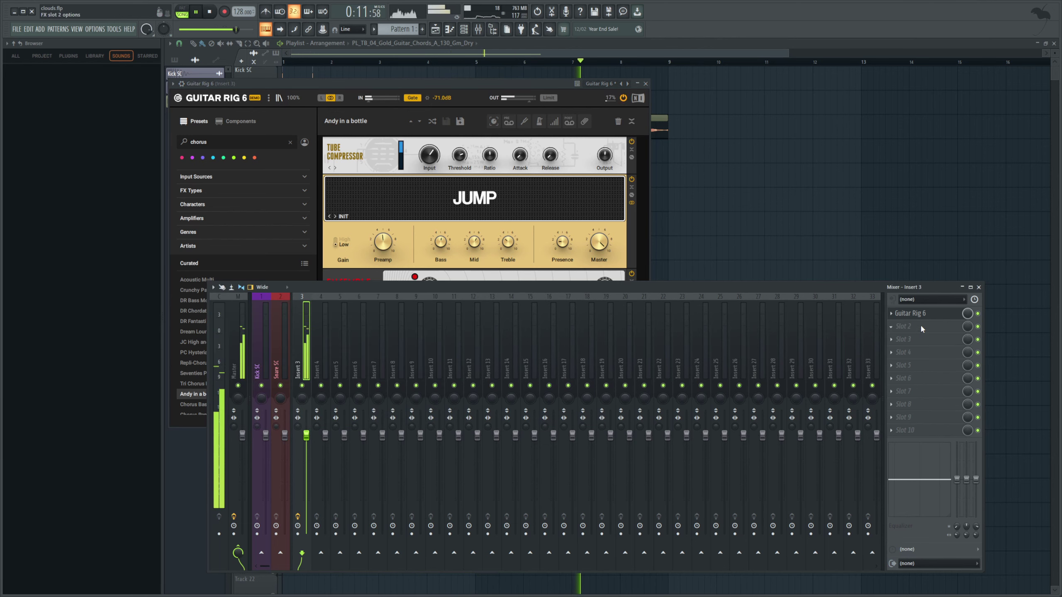
{"action": "left_click", "coordinate": [212, 13]}
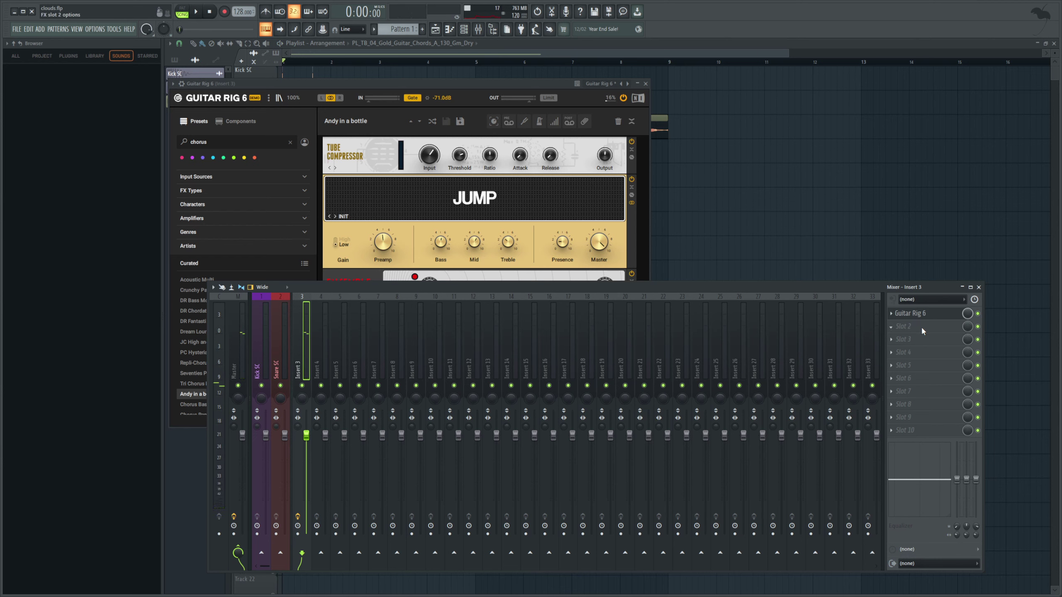
Load soothe2_x64 into Insert 3's second effect slot and set its sharpness to 7.6
{"action": "left_click", "coordinate": [1025, 402]}
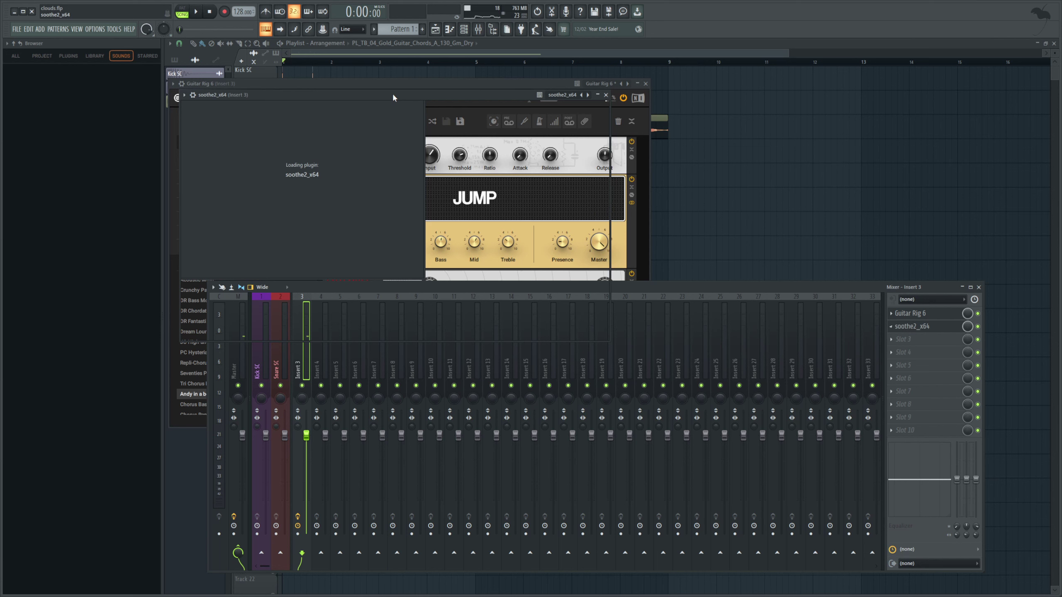
{"action": "left_click_drag", "start_coordinate": [466, 221], "coordinate": [464, 209]}
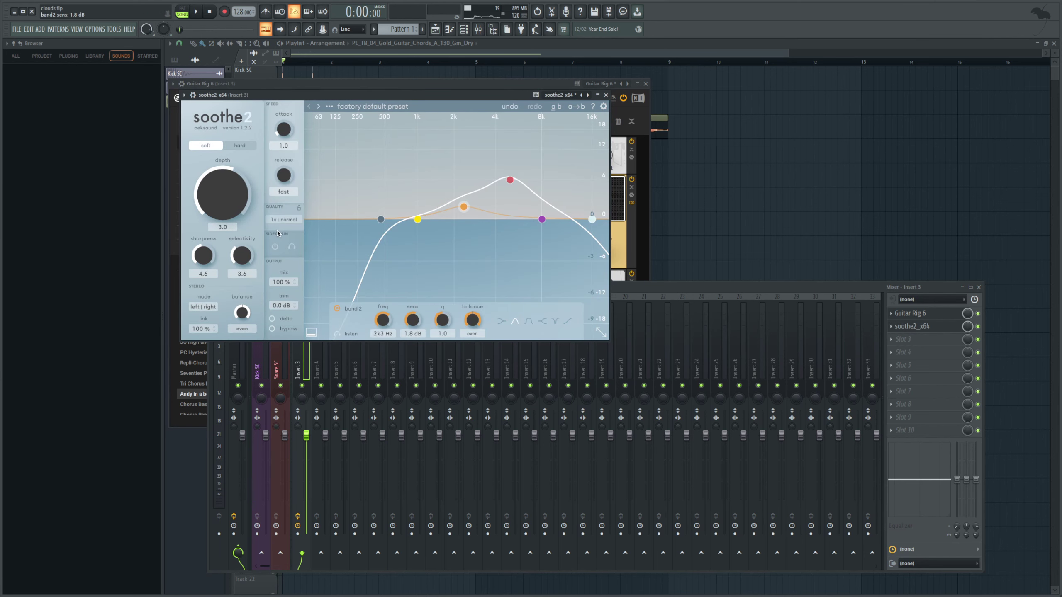
{"action": "mouse_move", "coordinate": [204, 256]}
{"action": "left_mouse_down"}
{"action": "mouse_move", "coordinate": [204, 235]}
{"action": "mouse_move", "coordinate": [203, 251]}
{"action": "left_mouse_up"}
Set soothe2's band 2 to 5.9 dB sensitivity at about 1.8 kHz during playback, and turn delta listening off
{"action": "left_click", "coordinate": [198, 11]}
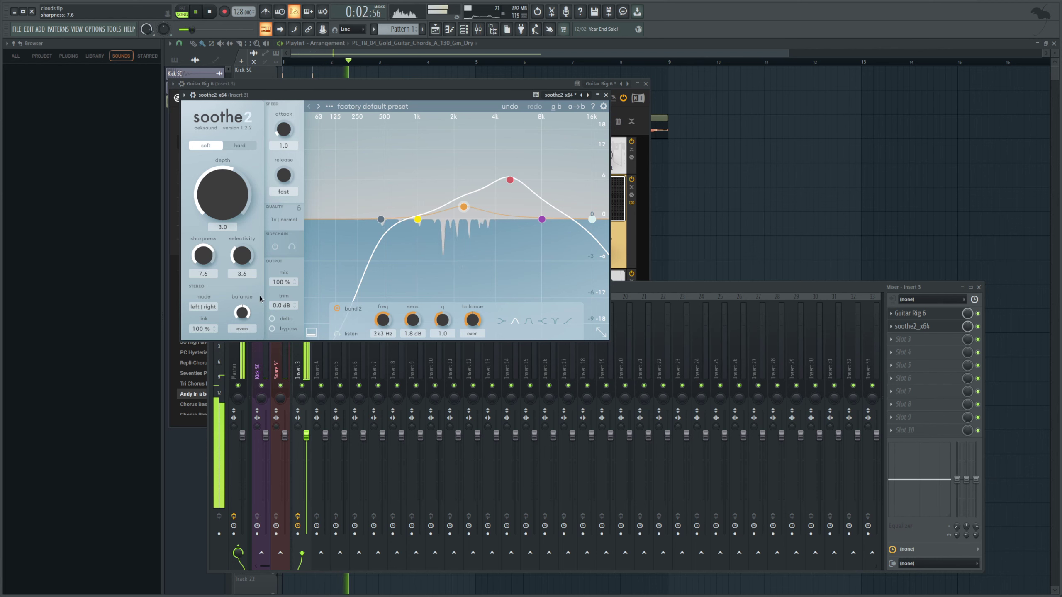
{"action": "left_click_drag", "start_coordinate": [463, 206], "coordinate": [451, 181]}
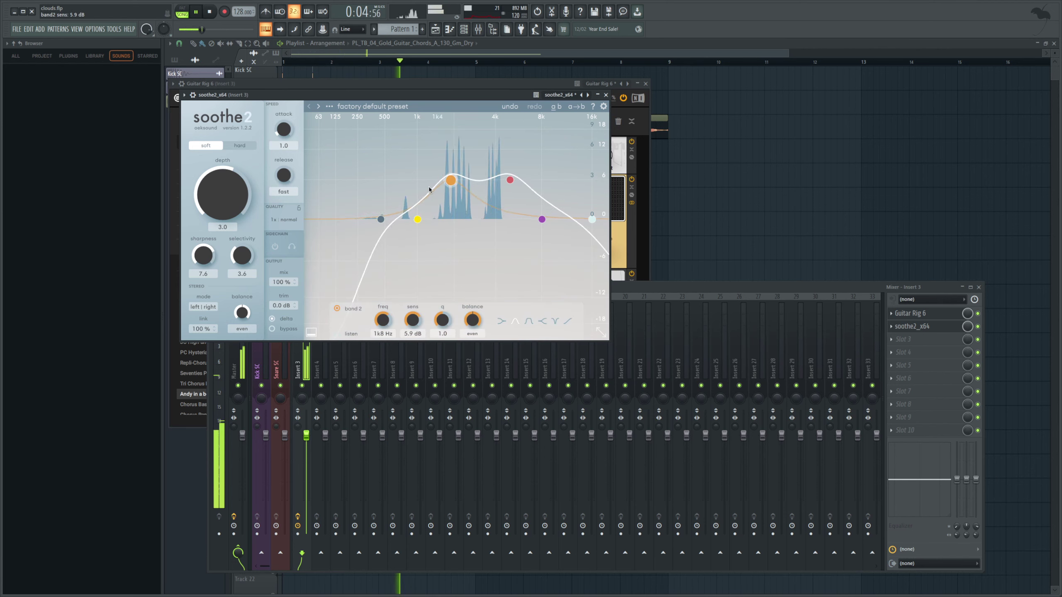
{"action": "left_click", "coordinate": [272, 318]}
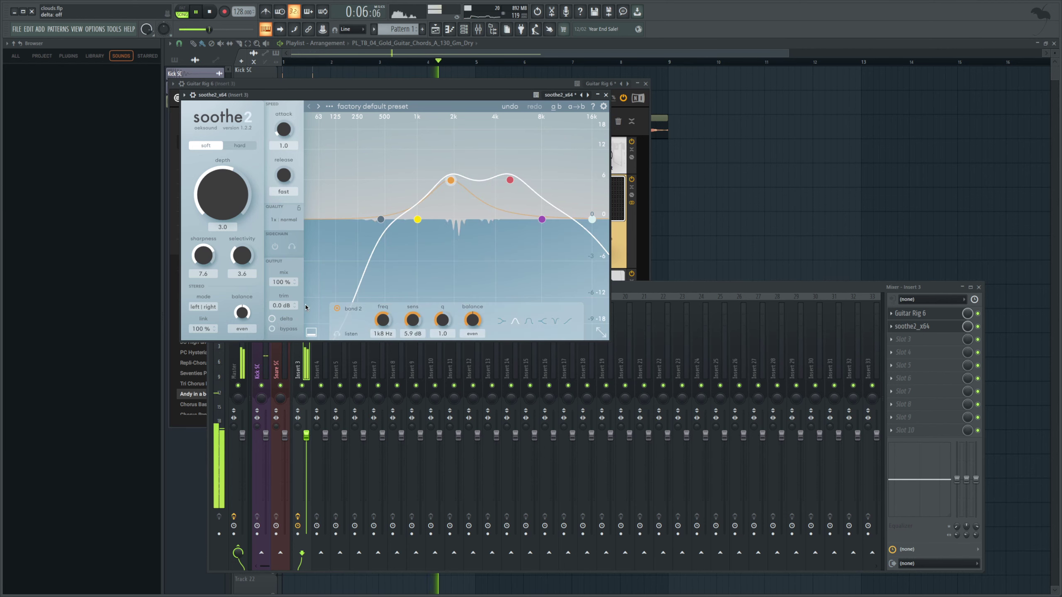
Load Gain Reduction into Insert 3's third effect slot, adjust its mix and return to the playlist
{"action": "left_click", "coordinate": [911, 340]}
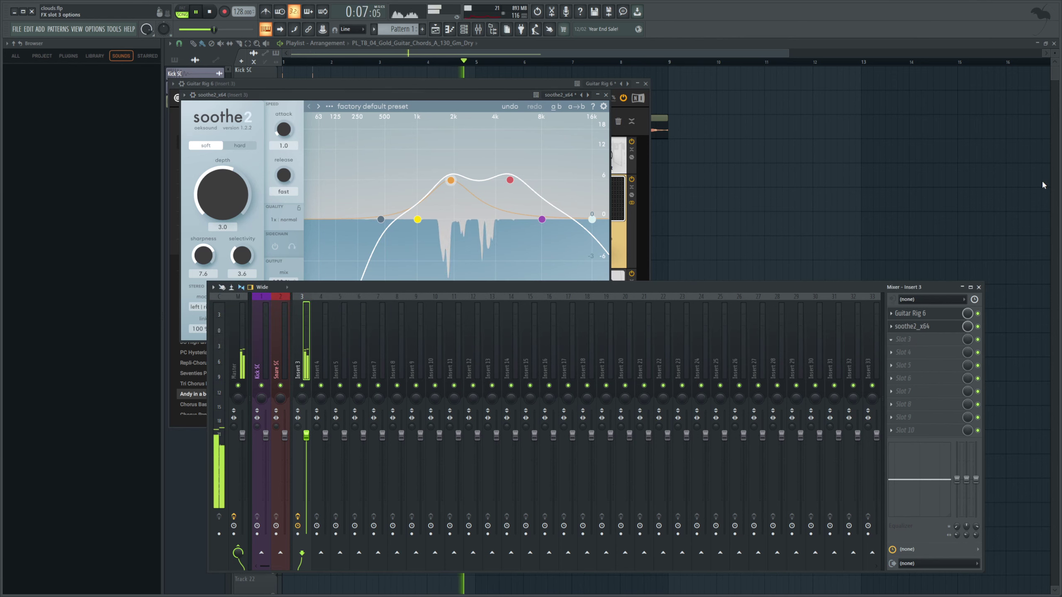
{"action": "left_click", "coordinate": [1021, 158]}
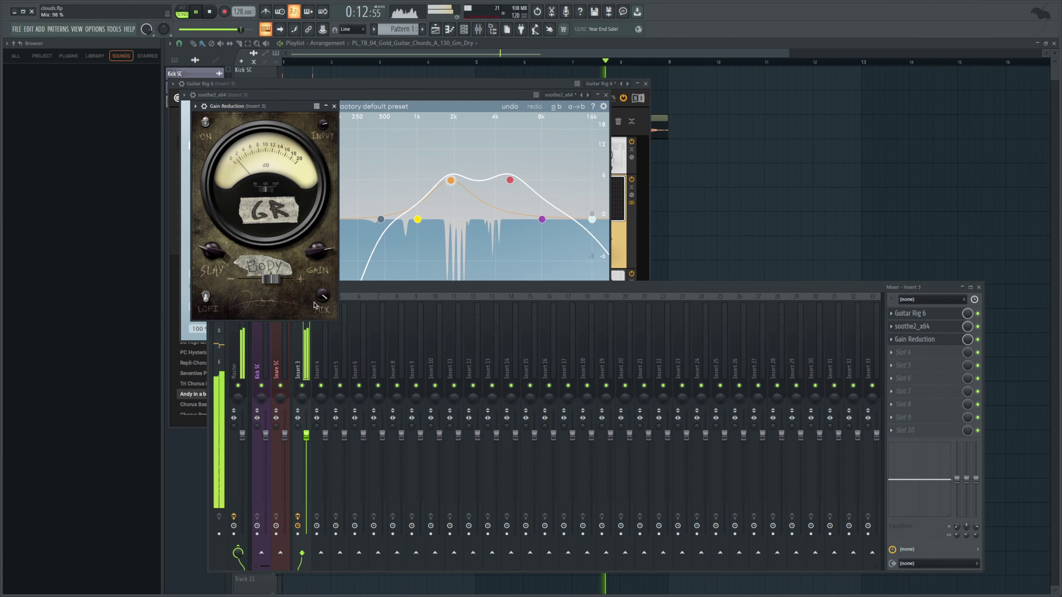
{"action": "left_click", "coordinate": [300, 369]}
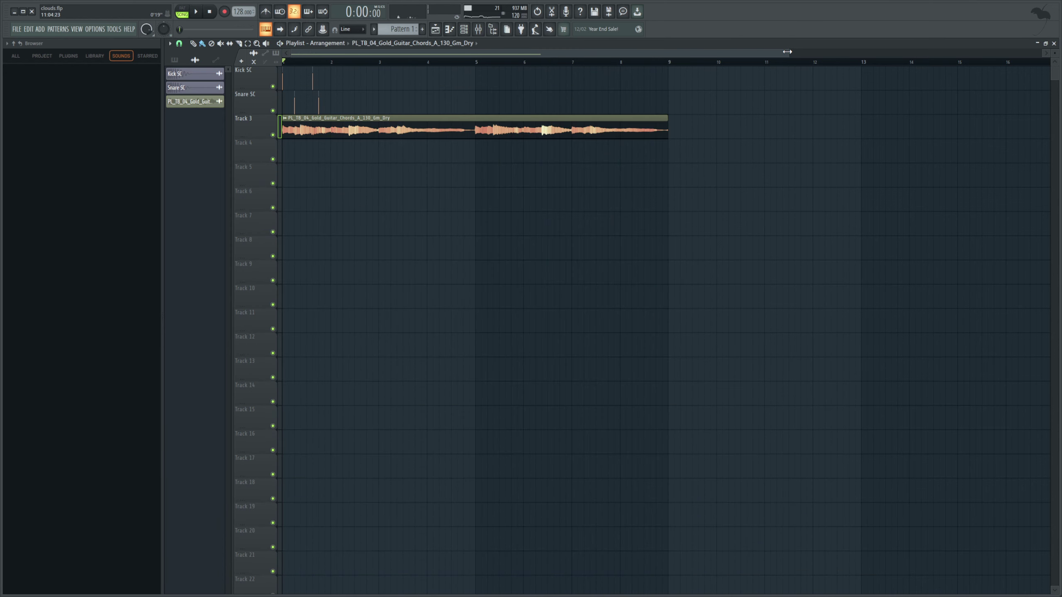
Place a Kick SC clip on each of the four beats of bar 1 and duplicate them into bar 2
{"action": "scroll", "coordinate": [341, 85], "scroll_direction": "up", "scroll_amount": 2}
{"action": "left_click_drag", "start_coordinate": [337, 76], "coordinate": [308, 73]}
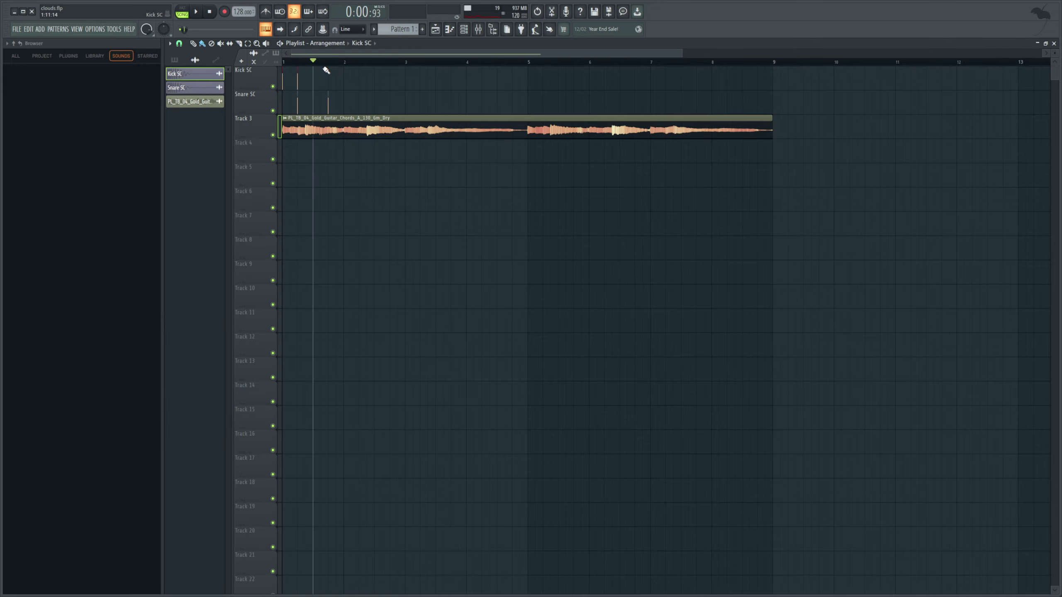
{"action": "left_click", "coordinate": [326, 71]}
{"action": "left_click", "coordinate": [337, 76]}
{"action": "left_click", "coordinate": [353, 63]}
{"action": "key", "text": "ctrl+b"}
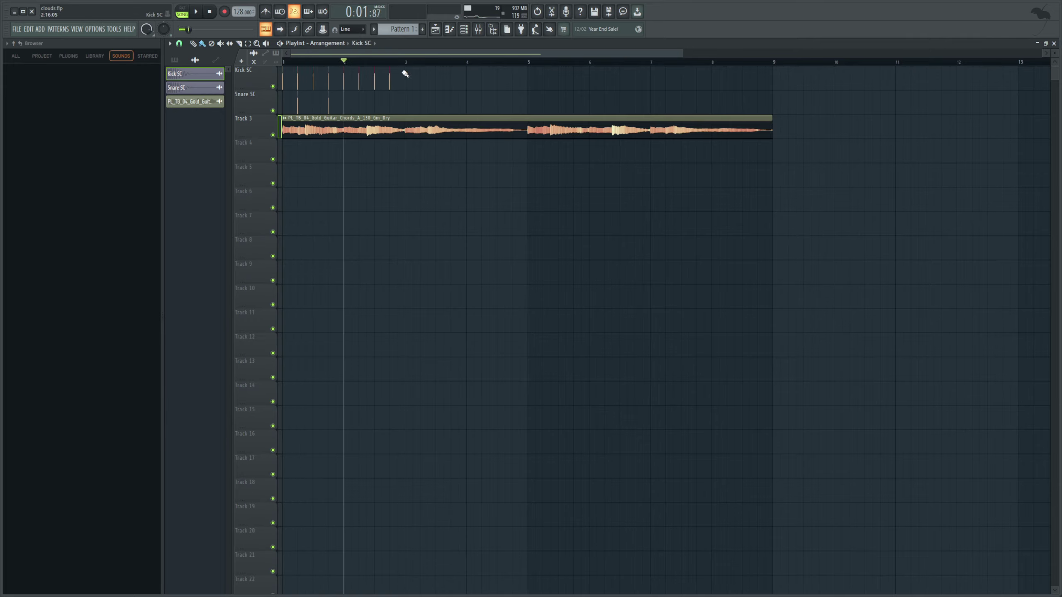
Duplicate the two bars of Kick SC clips repeatedly until they fill the first eight bars
{"action": "left_click_drag", "start_coordinate": [411, 74], "coordinate": [246, 69]}
{"action": "left_click", "coordinate": [408, 64]}
{"action": "key", "text": "ctrl+b"}
{"action": "left_click", "coordinate": [531, 63]}
{"action": "key", "text": "ctrl+b"}
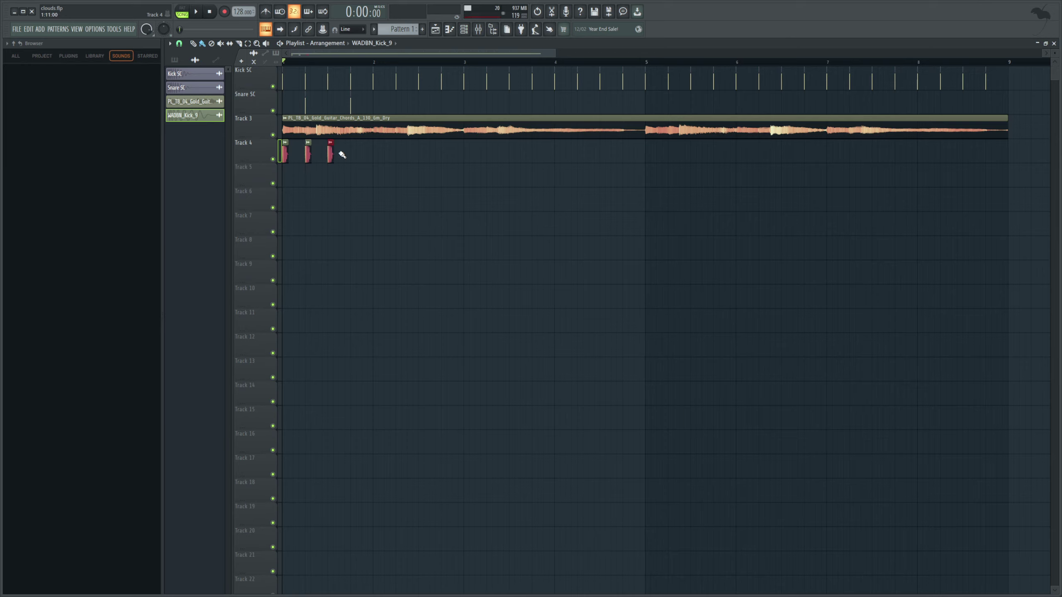
Compare WADBN_Kick_9 and IS_KOTD_04_Kick on the beats of Track 4 by playing the opening with each
{"action": "key", "text": "space"}
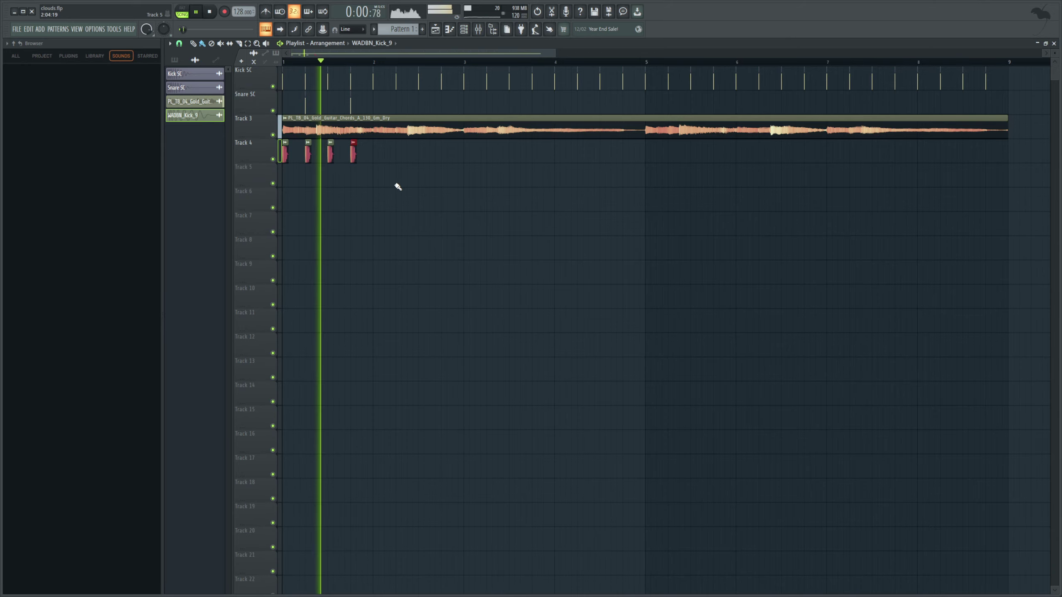
{"action": "key", "text": "space"}
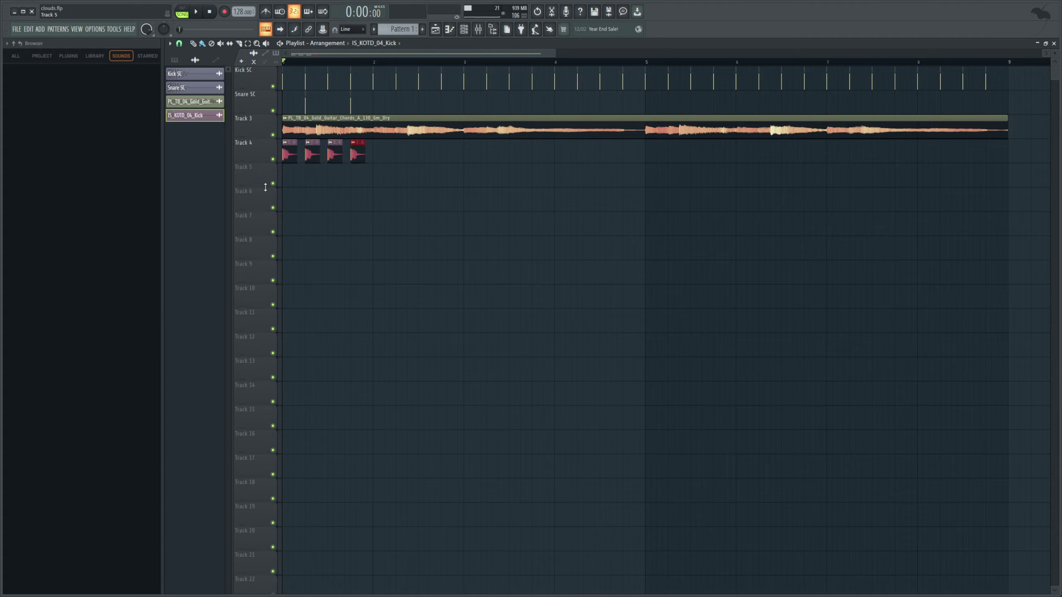
{"action": "key", "text": "space"}
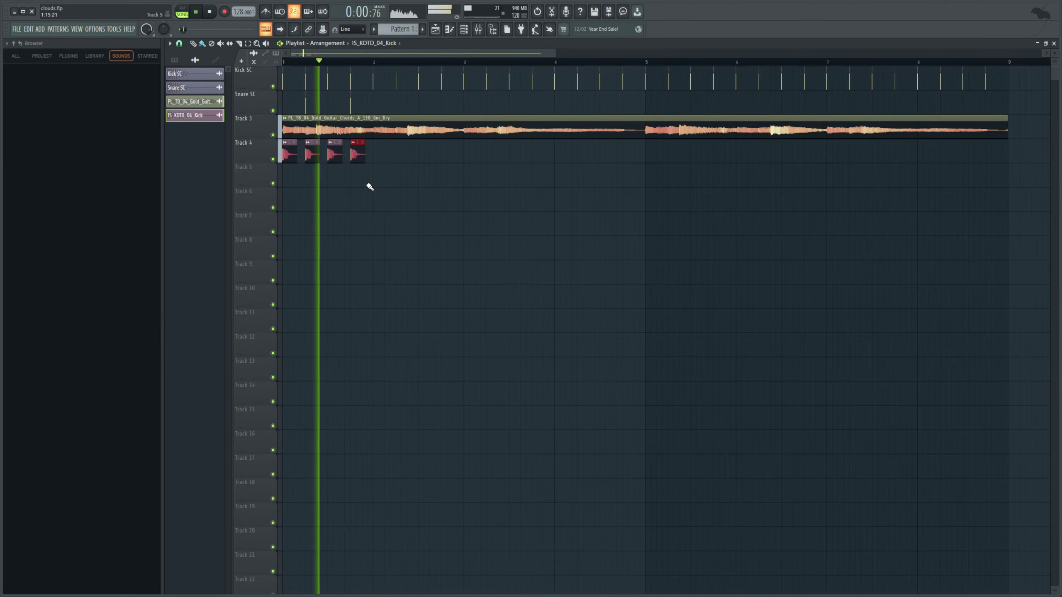
{"action": "key", "text": "space"}
Duplicate the four IS_KOTD_04_Kick clips on Track 4 until they fill the first eight bars
{"action": "left_click_drag", "start_coordinate": [402, 200], "coordinate": [245, 154]}
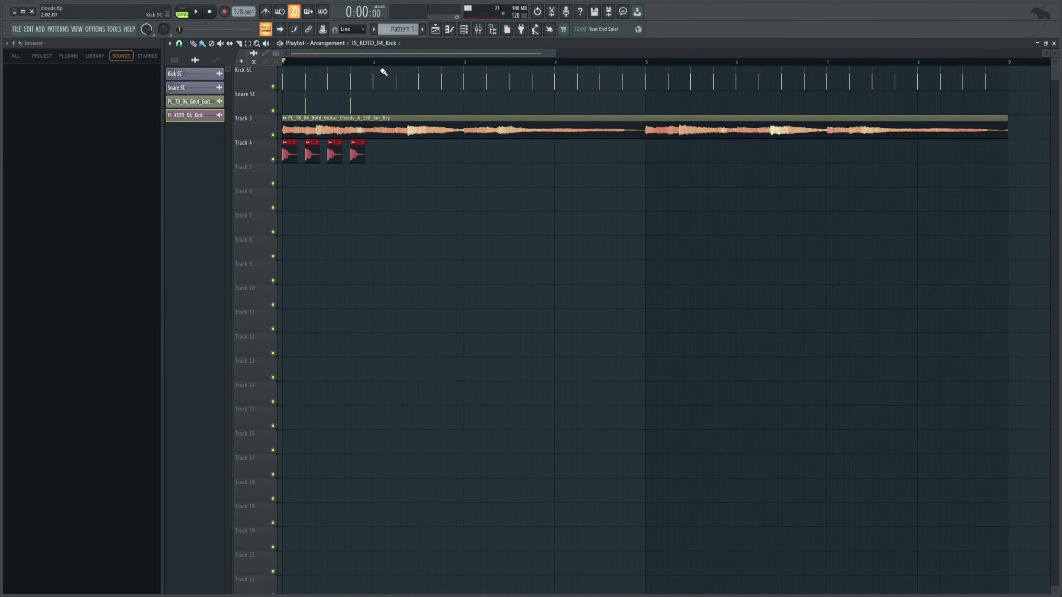
{"action": "key", "text": "ctrl+b"}
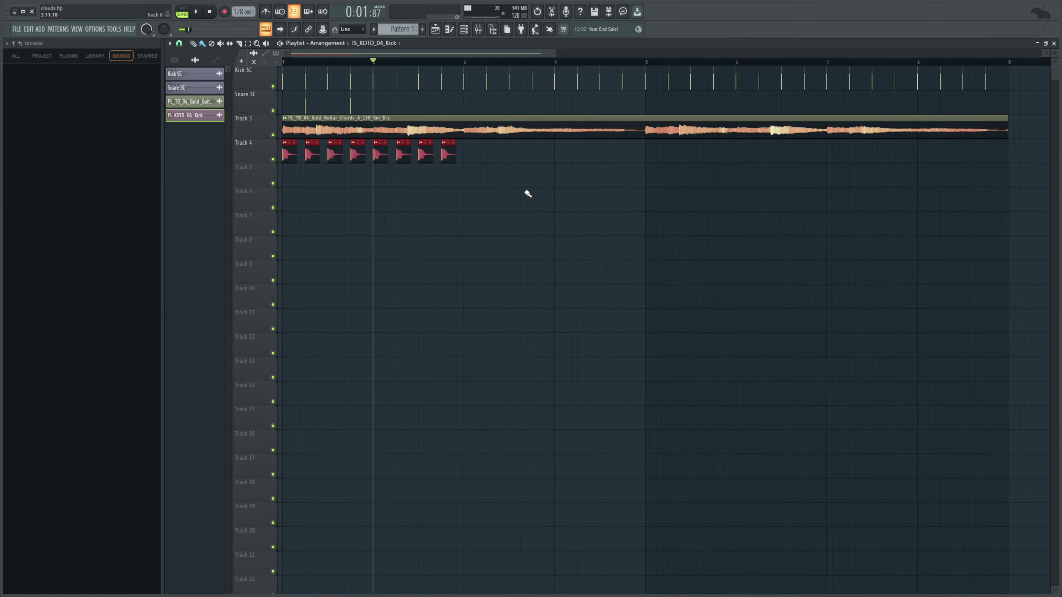
{"action": "left_click_drag", "start_coordinate": [1005, 236], "coordinate": [251, 160]}
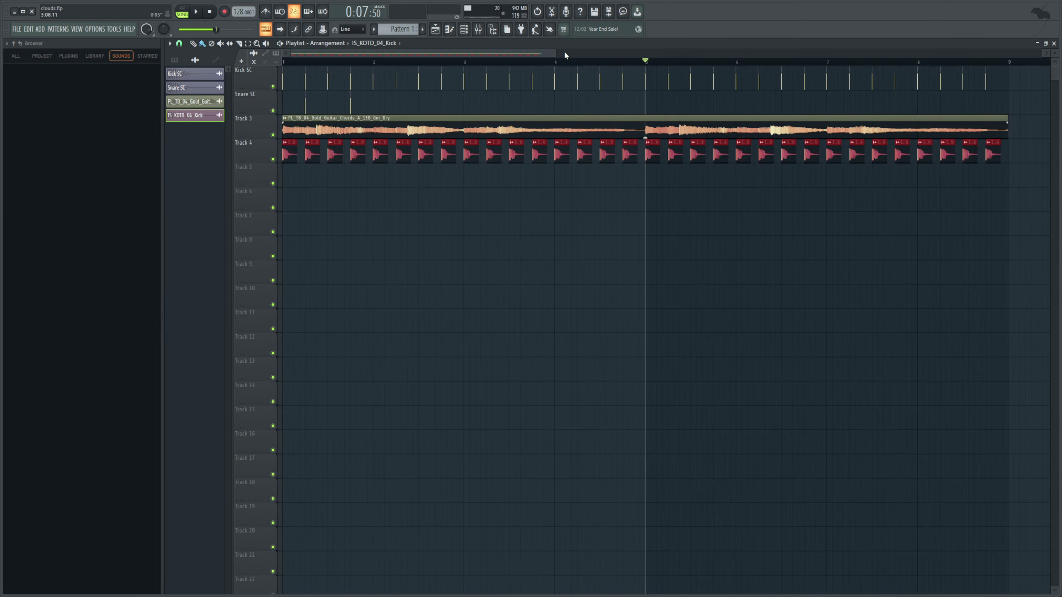
Shorten all IS_KOTD_04_Kick clips to about one step with a fade-out of about 0.044 s, and check them in playback
{"action": "left_click_drag", "start_coordinate": [553, 53], "coordinate": [260, 130]}
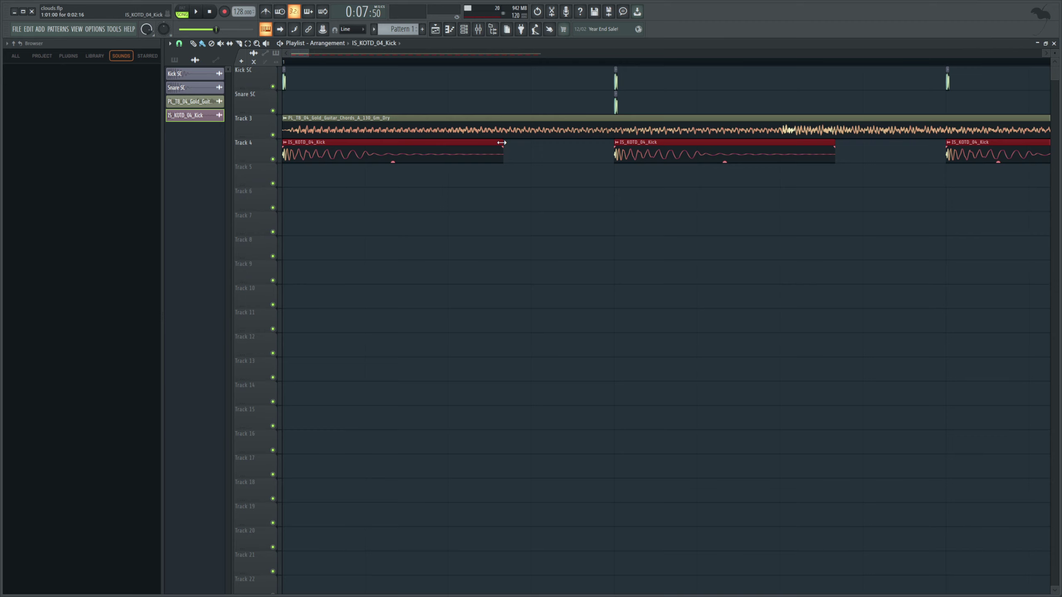
{"action": "left_click_drag", "start_coordinate": [501, 143], "coordinate": [361, 160]}
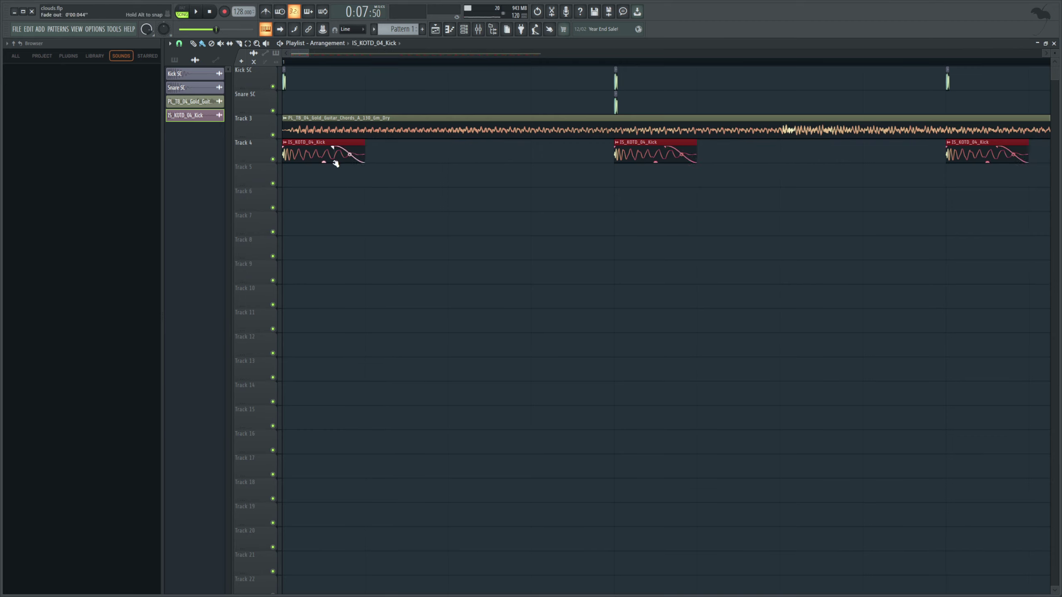
{"action": "key", "text": "space"}
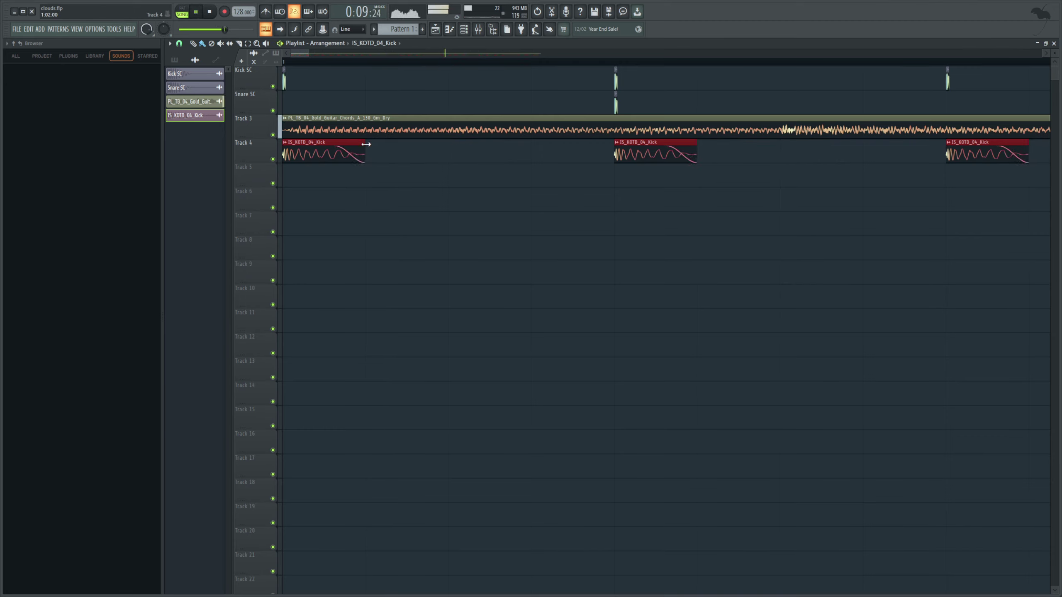
{"action": "left_click_drag", "start_coordinate": [366, 144], "coordinate": [369, 144]}
Normalize the IS_KOTD_04_Kick sample and route its channel to mixer track 4
{"action": "left_click_drag", "start_coordinate": [308, 51], "coordinate": [671, 52]}
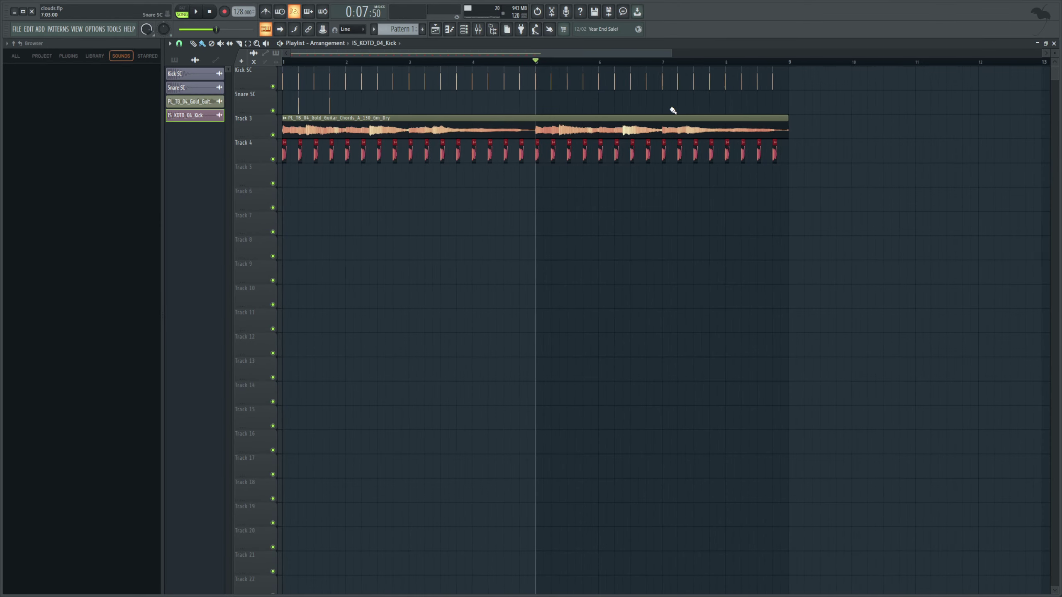
{"action": "key", "text": "F9"}
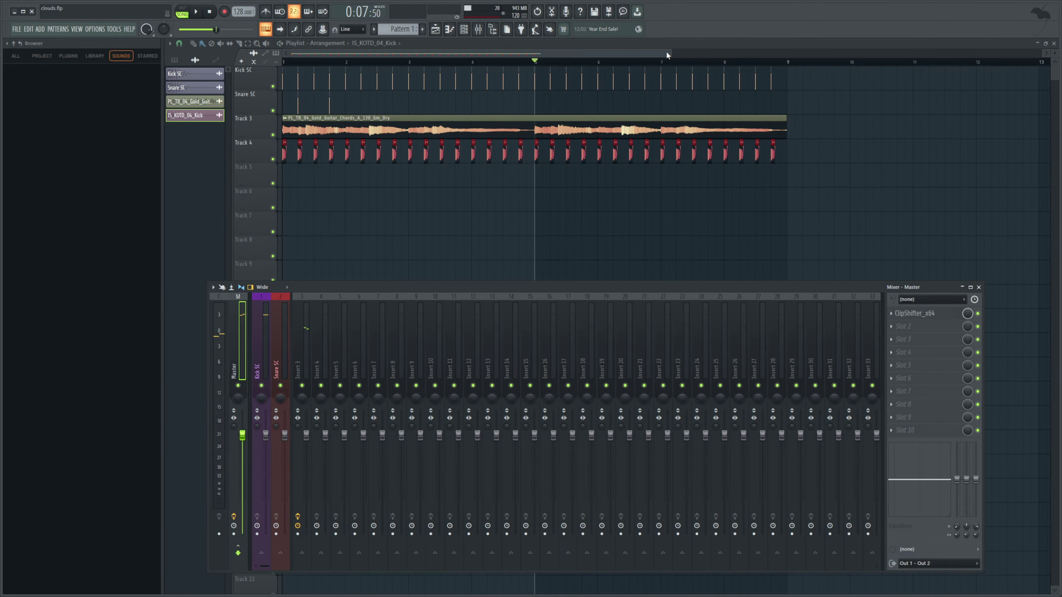
{"action": "key", "text": "F9"}
{"action": "left_click_drag", "start_coordinate": [667, 53], "coordinate": [352, 54]}
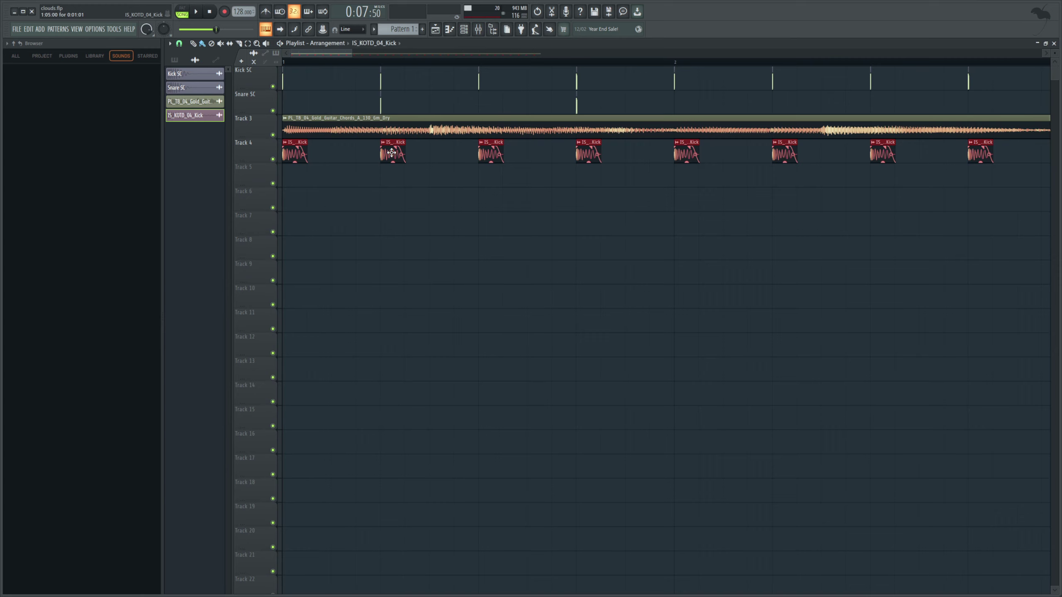
{"action": "double_click", "coordinate": [390, 146]}
{"action": "left_click", "coordinate": [455, 316]}
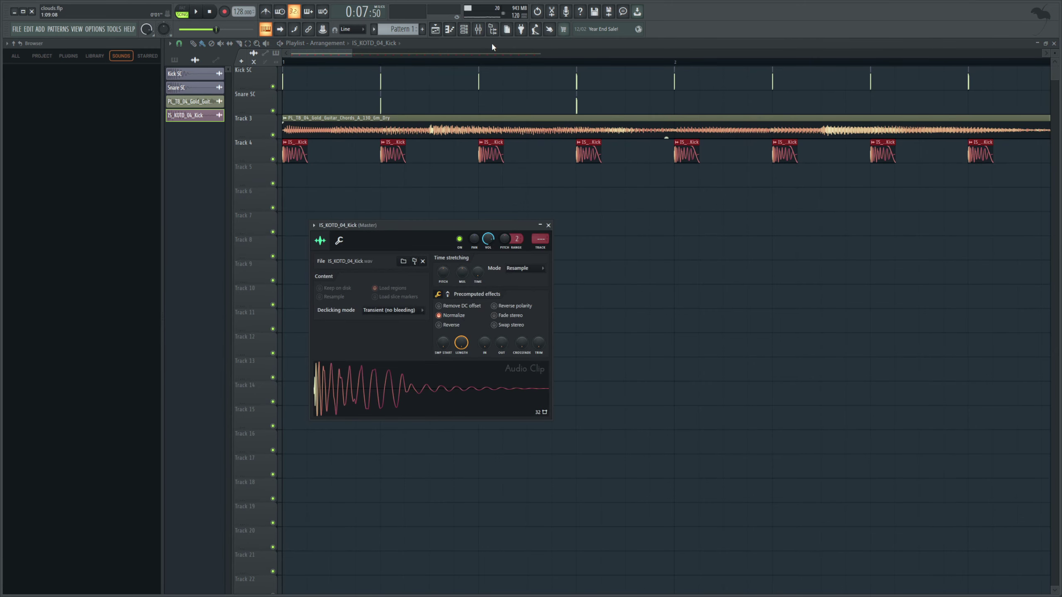
{"action": "left_click", "coordinate": [477, 29]}
{"action": "left_click_drag", "start_coordinate": [539, 239], "coordinate": [539, 228]}
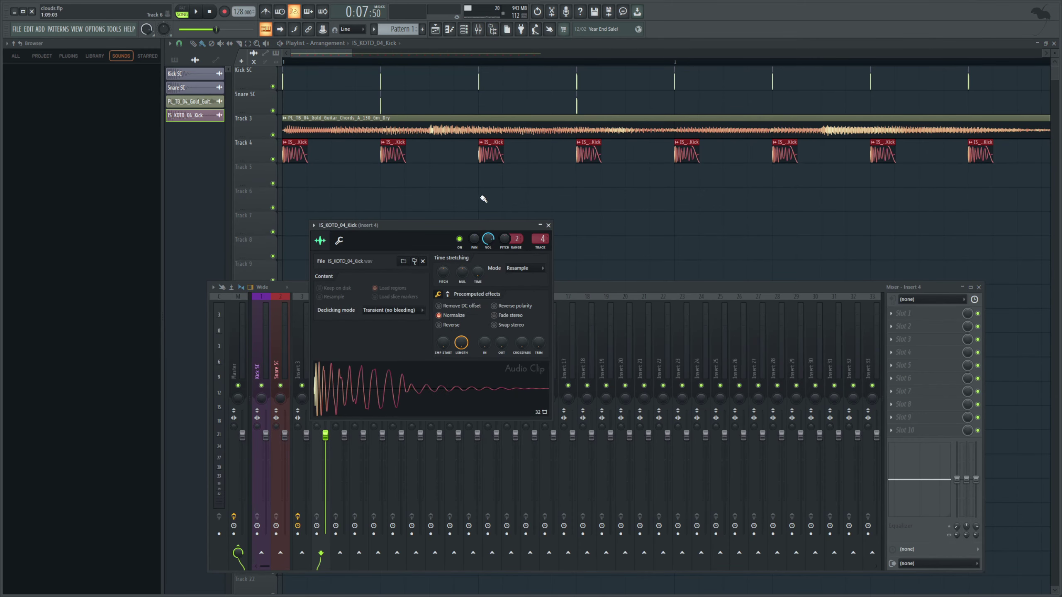
Route Insert 3 to Insert 5 and set up Kick SC as Insert 5's sidechain source
{"action": "left_click_drag", "start_coordinate": [418, 225], "coordinate": [673, 205]}
{"action": "left_click", "coordinate": [308, 354]}
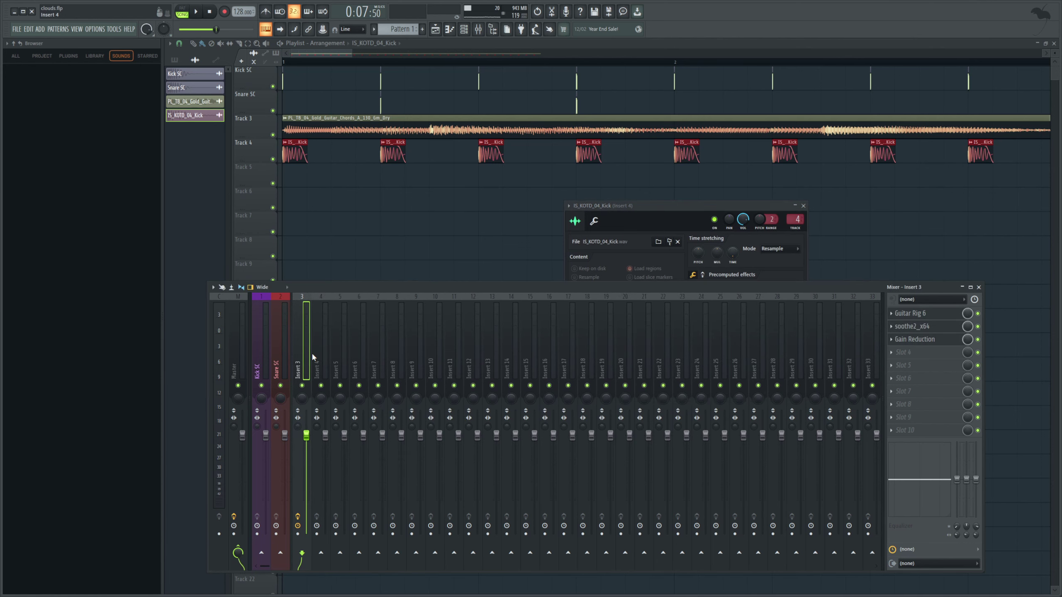
{"action": "left_click", "coordinate": [353, 565]}
{"action": "left_click", "coordinate": [267, 370]}
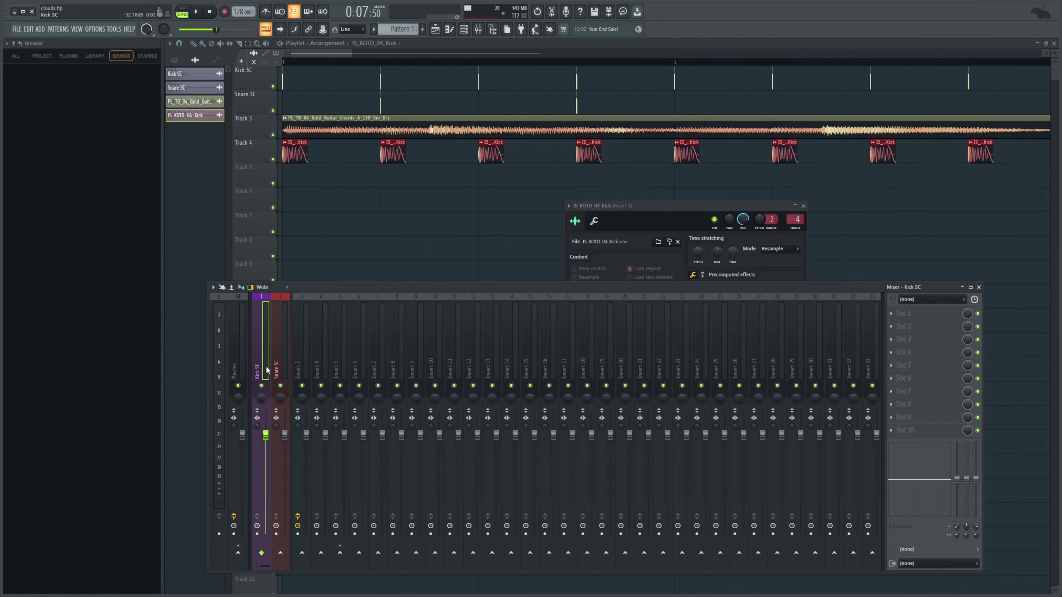
{"action": "left_click", "coordinate": [348, 365]}
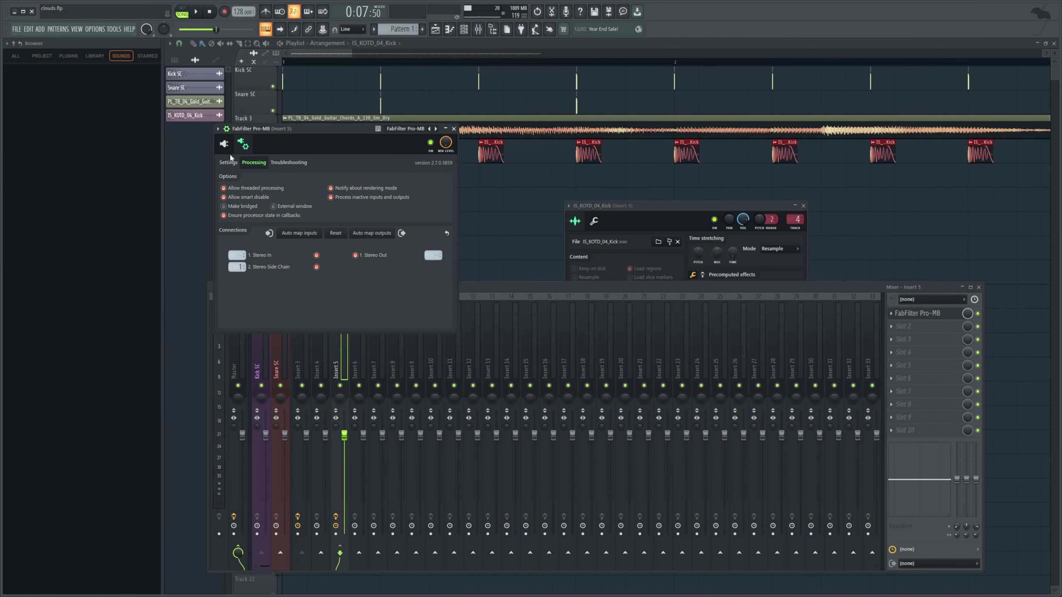
Create a low band up to about 170 Hz in FabFilter Pro-MB with external sidechain and a range of -30 dB
{"action": "left_click", "coordinate": [223, 143]}
{"action": "left_click", "coordinate": [268, 251]}
{"action": "left_click_drag", "start_coordinate": [320, 247], "coordinate": [345, 242]}
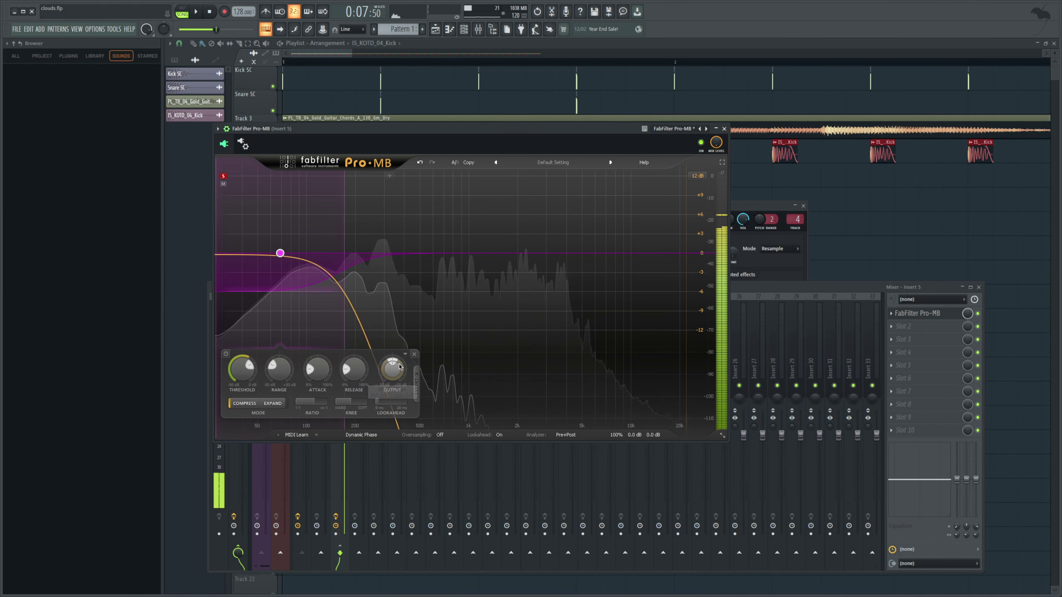
{"action": "left_click", "coordinate": [417, 382]}
{"action": "left_click_drag", "start_coordinate": [279, 368], "coordinate": [282, 421]}
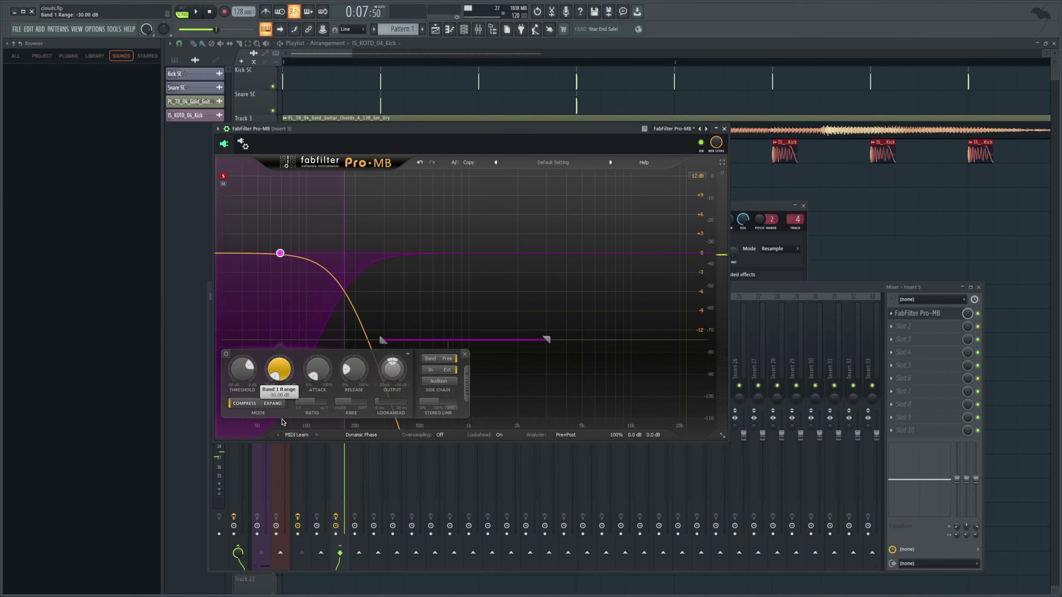
Add a second Pro-MB band above the low band, check it soloed, and play the loop in the playlist
{"action": "left_click", "coordinate": [527, 253]}
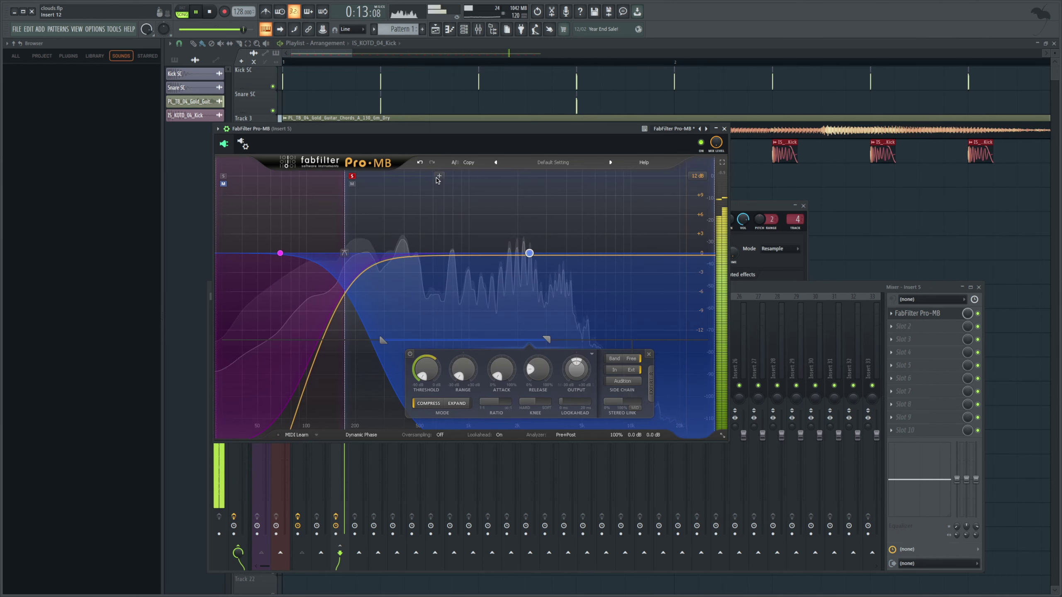
{"action": "left_click", "coordinate": [352, 177]}
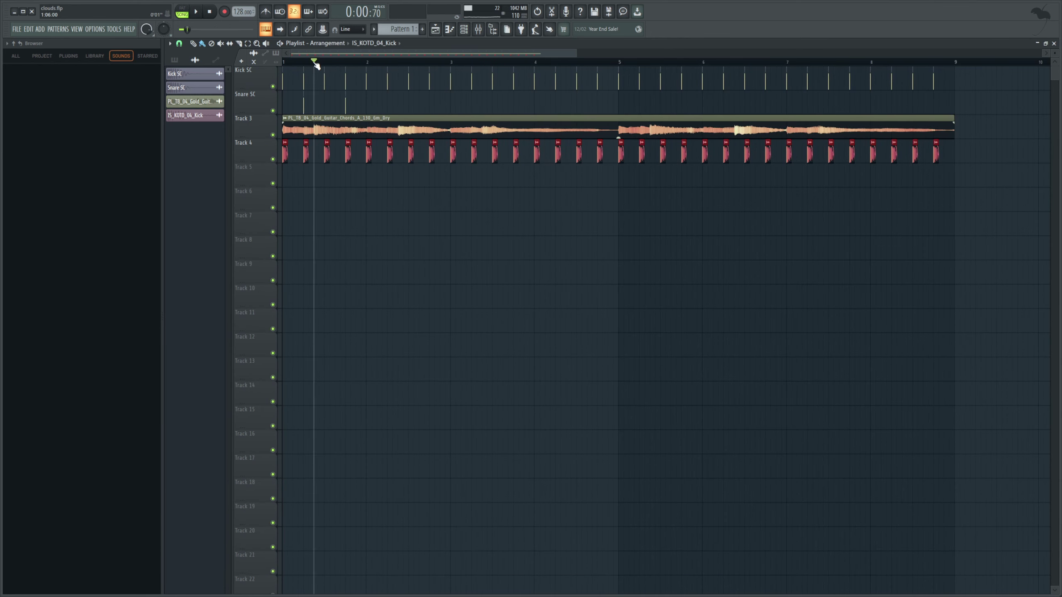
{"action": "key", "text": "space"}
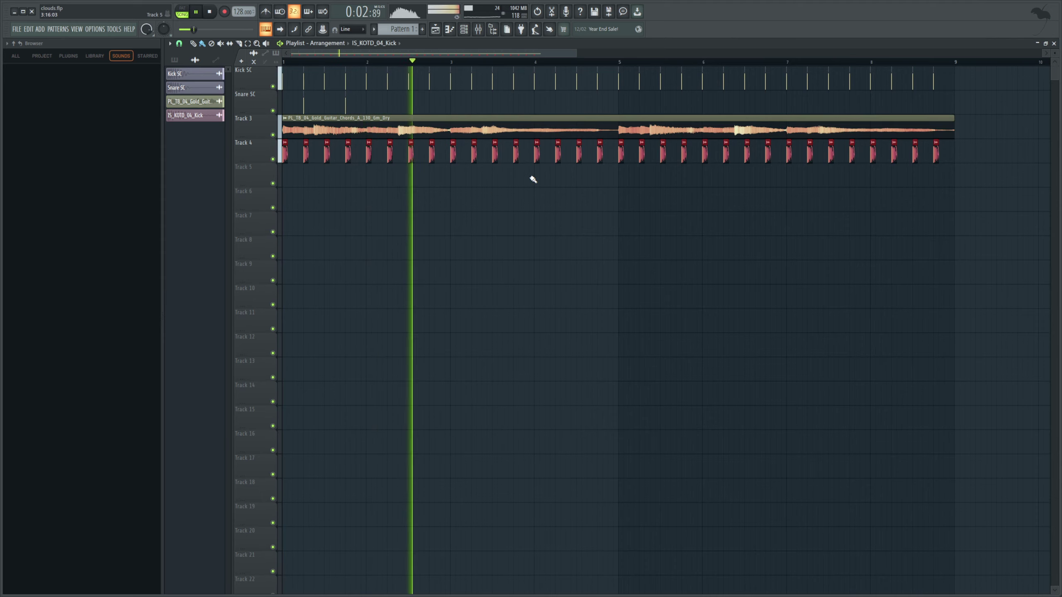
{"action": "key", "text": "space"}
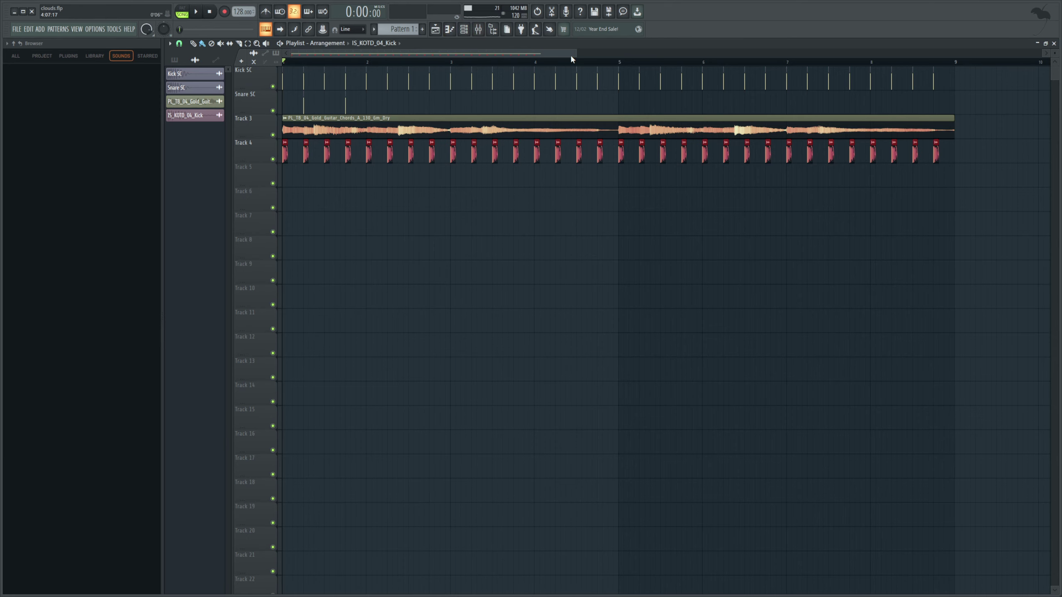
Move the channel rack clear of the tracks and place a WADBN_Open-Hat_2 clip on Track 5 at 5:03:00
{"action": "left_click_drag", "start_coordinate": [575, 54], "coordinate": [478, 52]}
{"action": "left_click", "coordinate": [467, 35]}
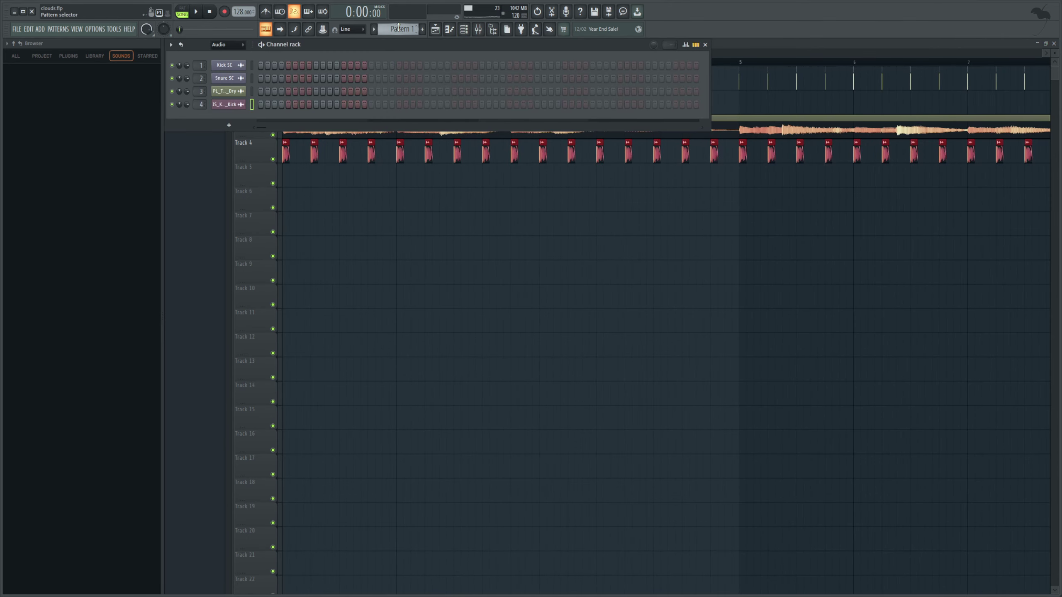
{"action": "left_click_drag", "start_coordinate": [402, 47], "coordinate": [595, 308]}
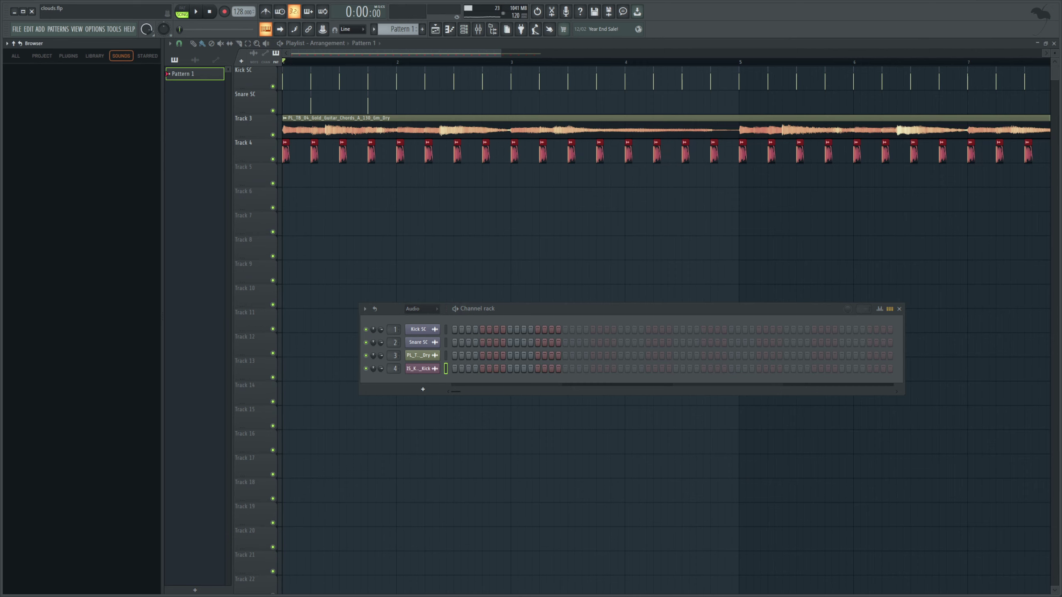
{"action": "left_click_drag", "start_coordinate": [119, 539], "coordinate": [771, 166]}
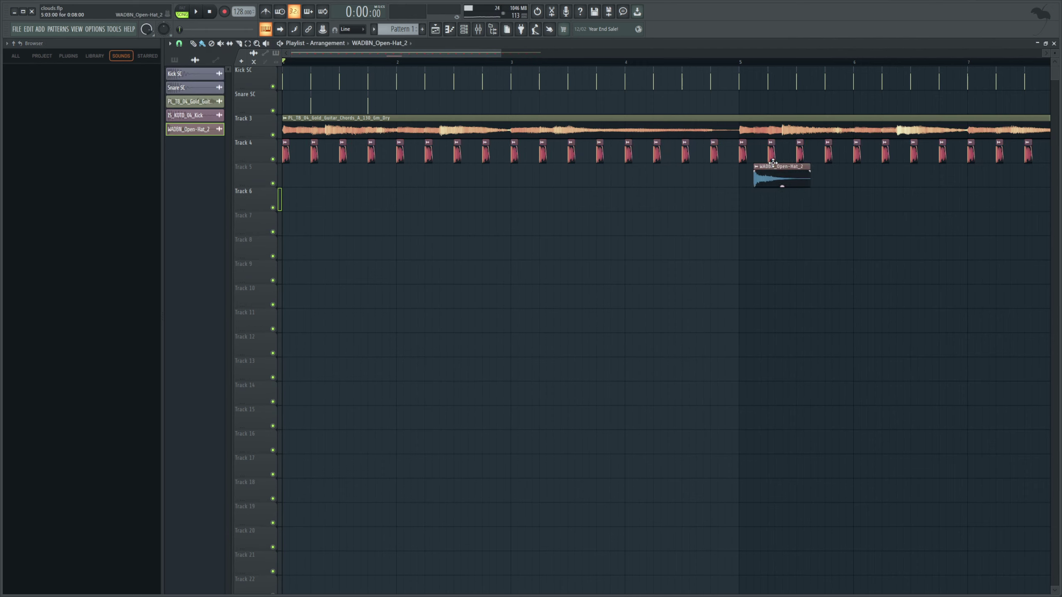
{"action": "left_click_drag", "start_coordinate": [498, 54], "coordinate": [598, 55]}
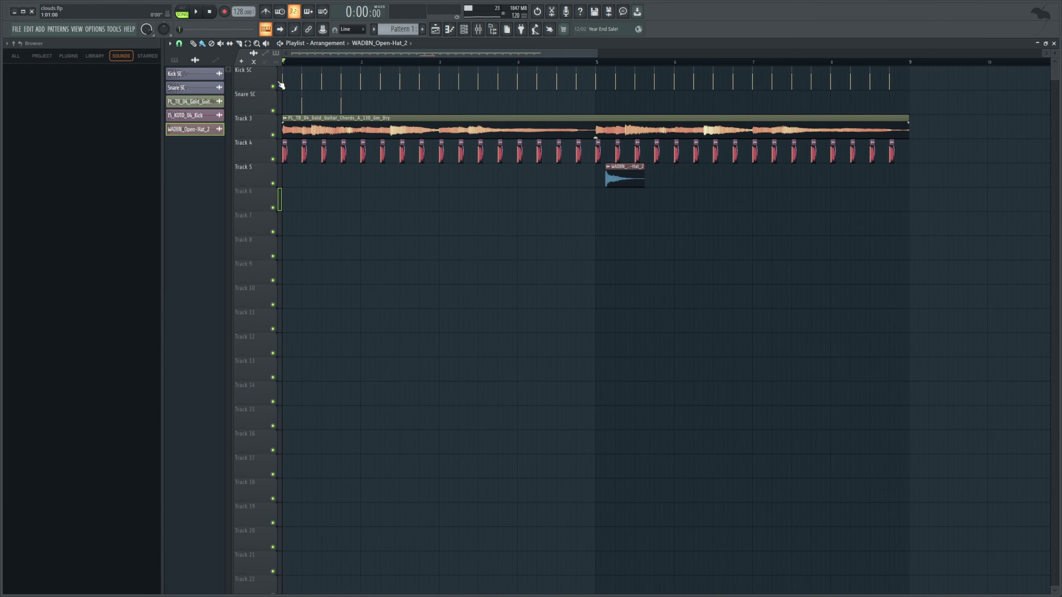
Load fox_bass_oneshot_808_16_F from the Fox Stevenson Universal Samples Vol. 1 bass one-shots as a new channel
{"action": "left_click", "coordinate": [24, 59]}
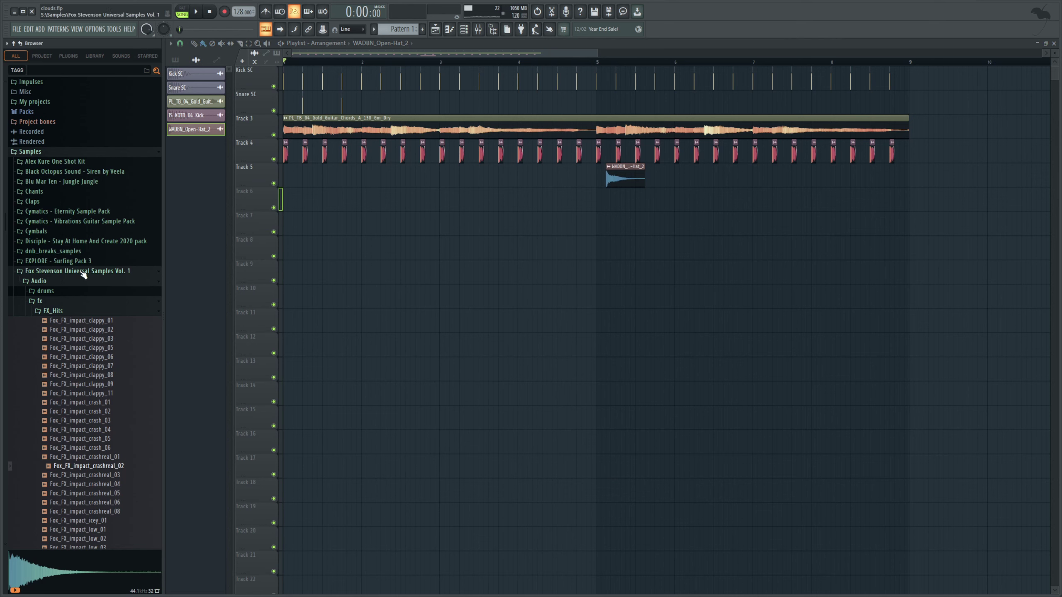
{"action": "left_click", "coordinate": [111, 273]}
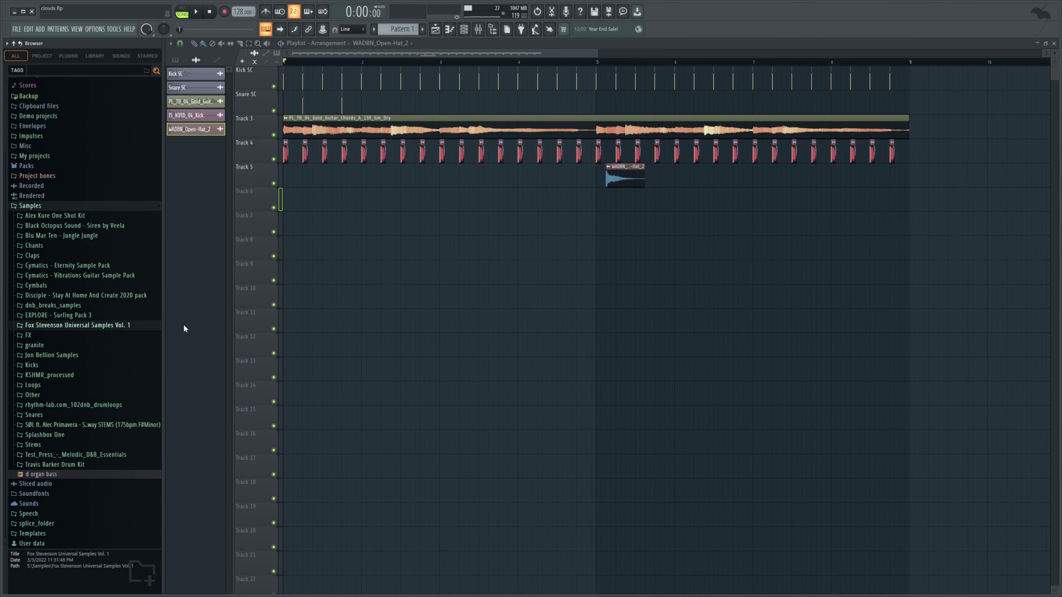
{"action": "left_click", "coordinate": [105, 326]}
{"action": "left_click_drag", "start_coordinate": [94, 352], "coordinate": [445, 324]}
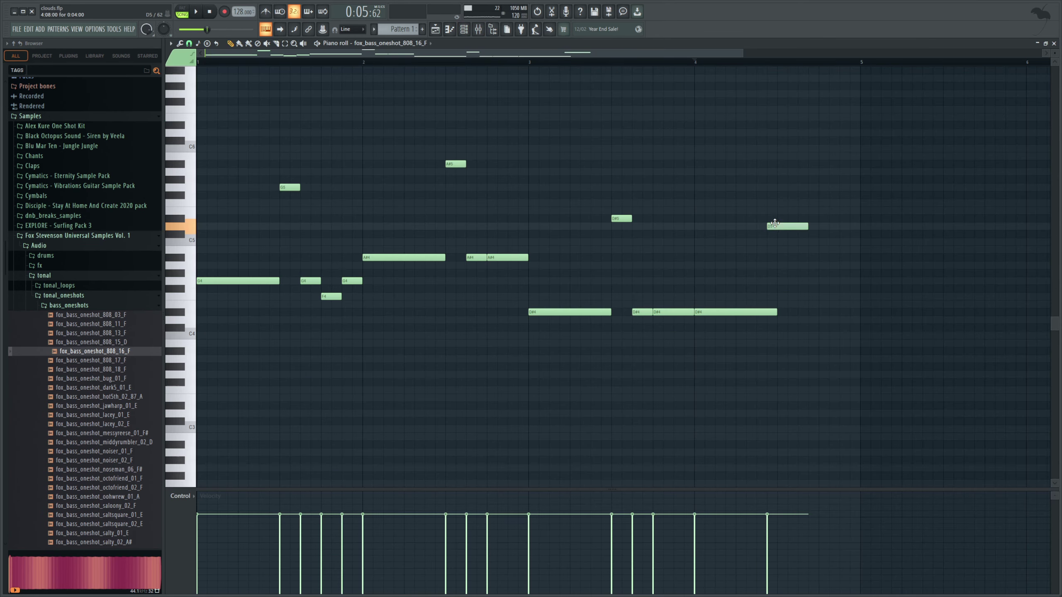
Move the last bass note to D#5 at 4:09:00, add a D5 note right behind it and play the bassline
{"action": "left_click_drag", "start_coordinate": [775, 222], "coordinate": [783, 212]}
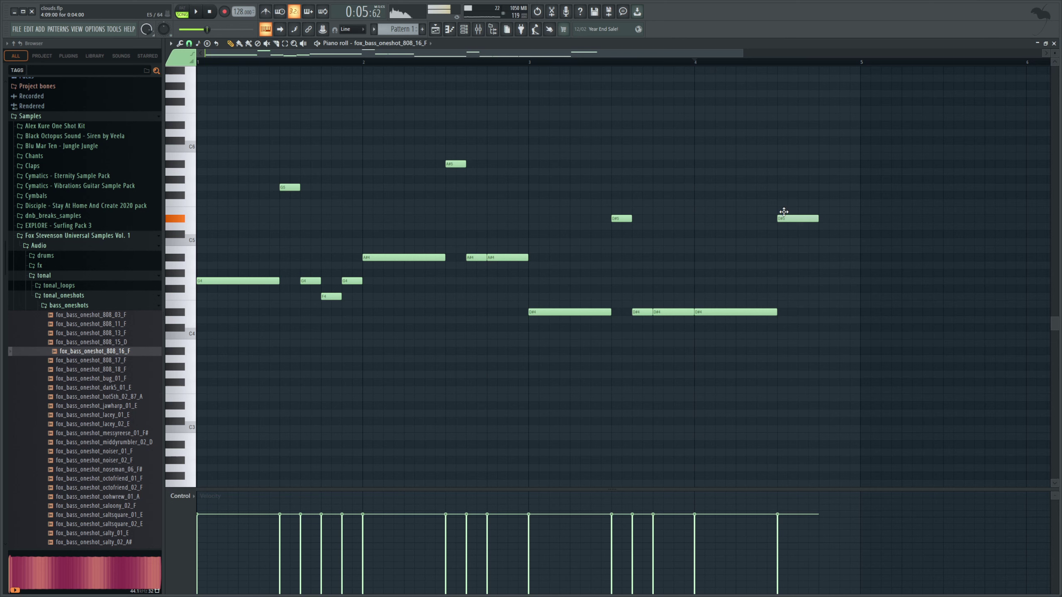
{"action": "left_click", "coordinate": [821, 226]}
{"action": "key", "text": "space"}
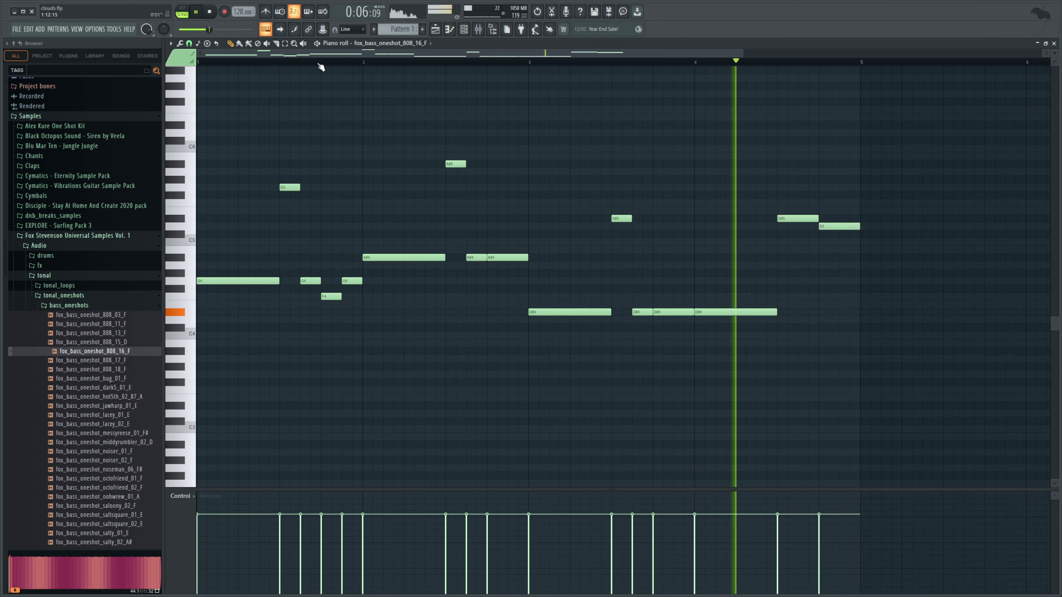
Play the 808 bassline through from the start of the pattern
{"action": "key", "text": "space"}
{"action": "left_click", "coordinate": [200, 63]}
{"action": "key", "text": "space"}
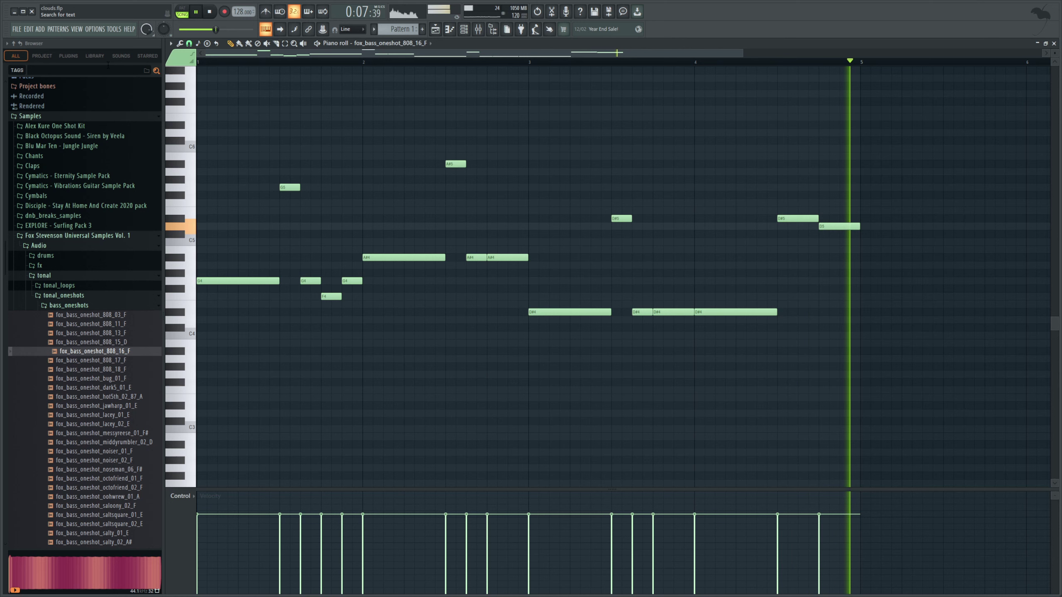
{"action": "key", "text": "space"}
Shorten the WADBN_Open-Hat_2 clip on Track 5 in the playlist and move its open sample settings window clear of the clips
{"action": "left_click", "coordinate": [435, 33]}
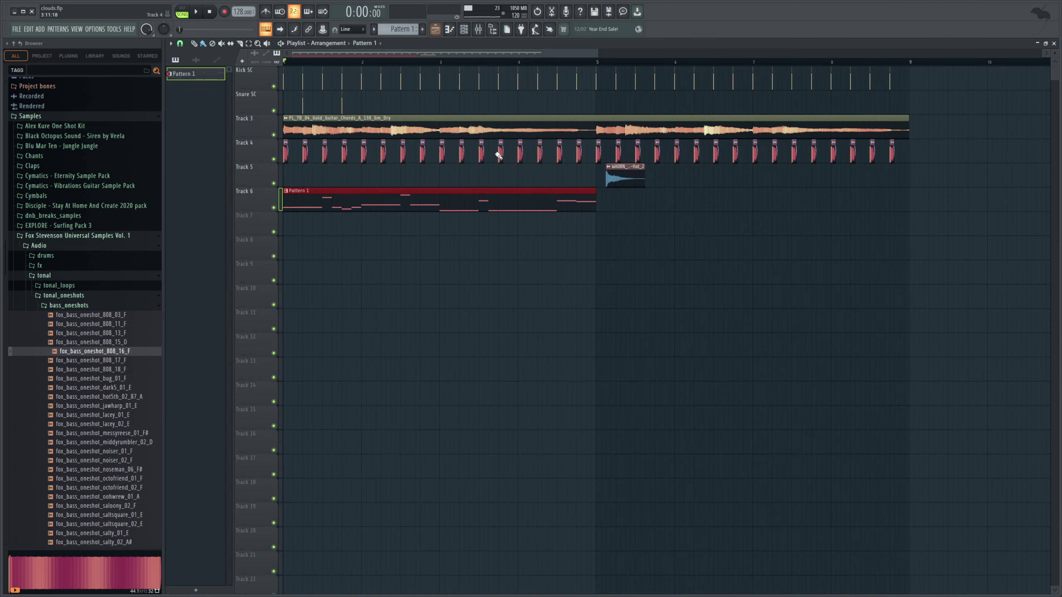
{"action": "double_click", "coordinate": [623, 178]}
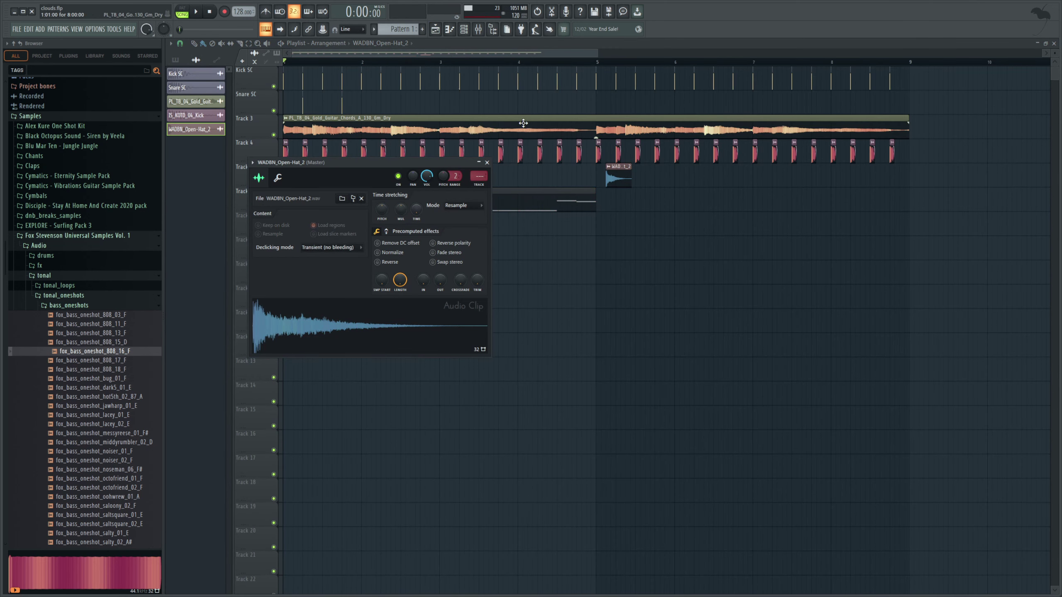
{"action": "left_click_drag", "start_coordinate": [444, 165], "coordinate": [490, 249]}
Add a G5 note at 1:07:00 to the 808 bassline in Pattern 1 and play the pattern on its own
{"action": "double_click", "coordinate": [476, 199]}
{"action": "left_click_drag", "start_coordinate": [507, 55], "coordinate": [292, 57]}
{"action": "left_click", "coordinate": [264, 188]}
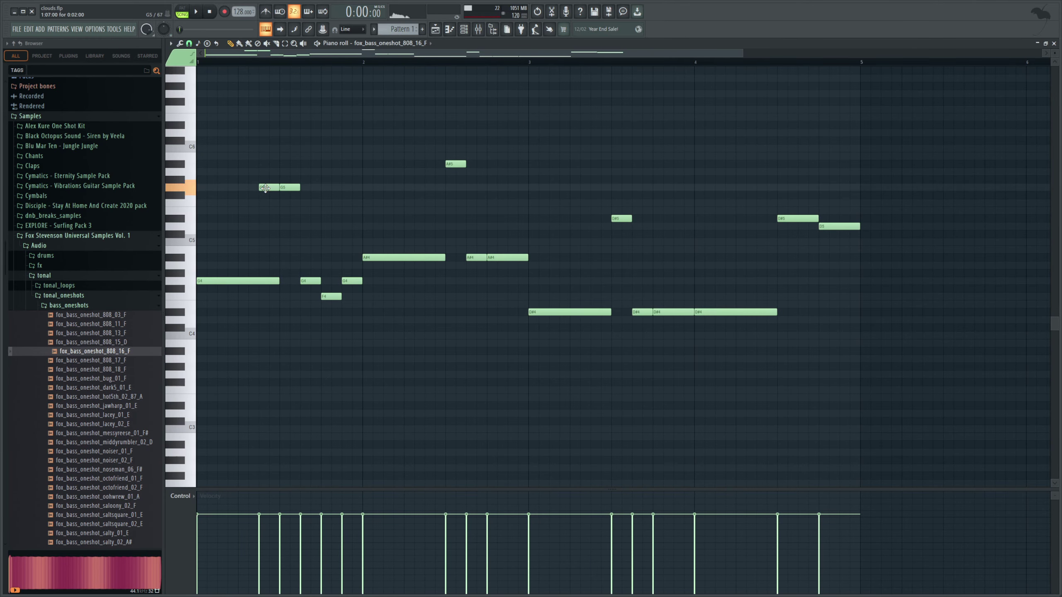
{"action": "left_click", "coordinate": [188, 14]}
{"action": "key", "text": "space"}
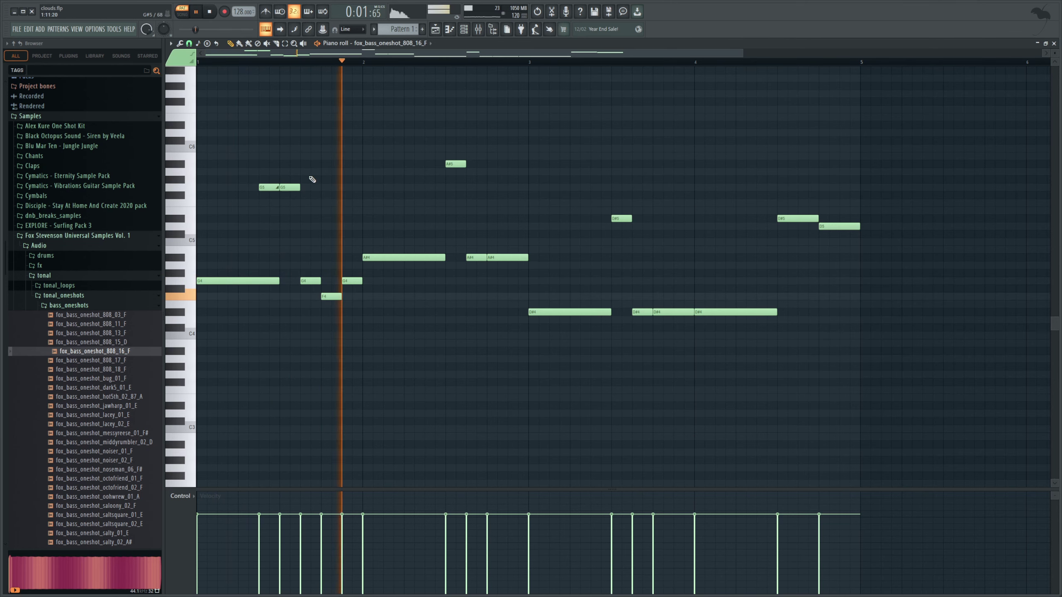
Repeat Pattern 1 at bar 5 on Track 6 and raise the Insert 5 volume while the song plays
{"action": "key", "text": "F5"}
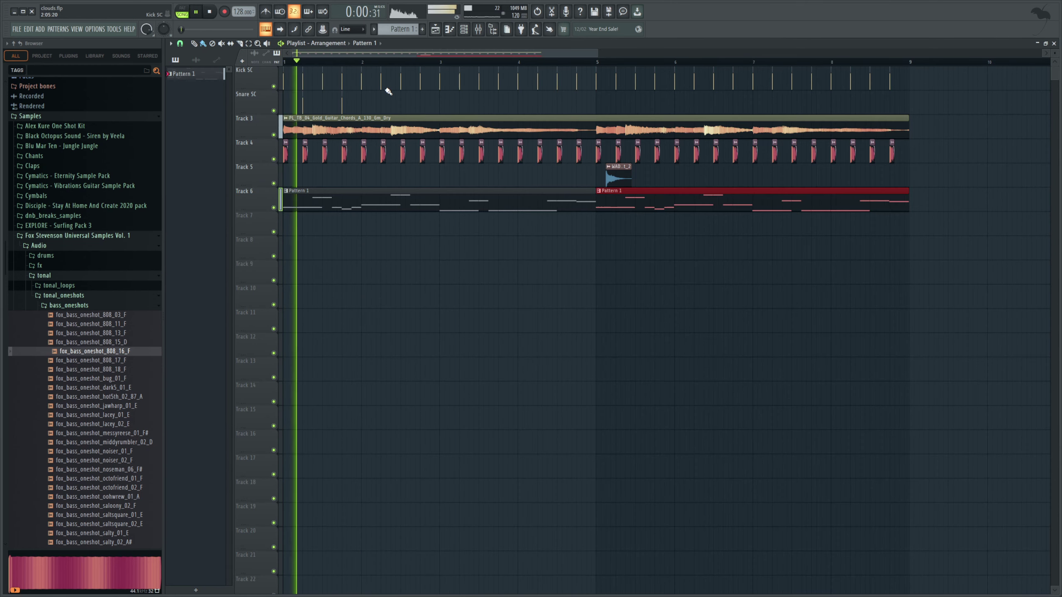
{"action": "left_click", "coordinate": [478, 29]}
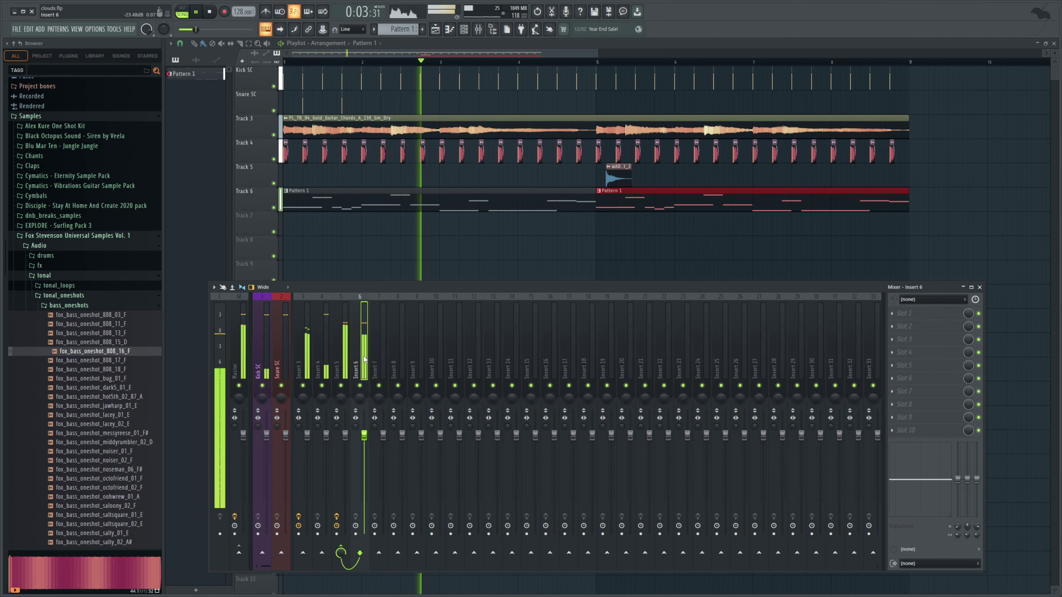
{"action": "left_click_drag", "start_coordinate": [344, 435], "coordinate": [344, 417]}
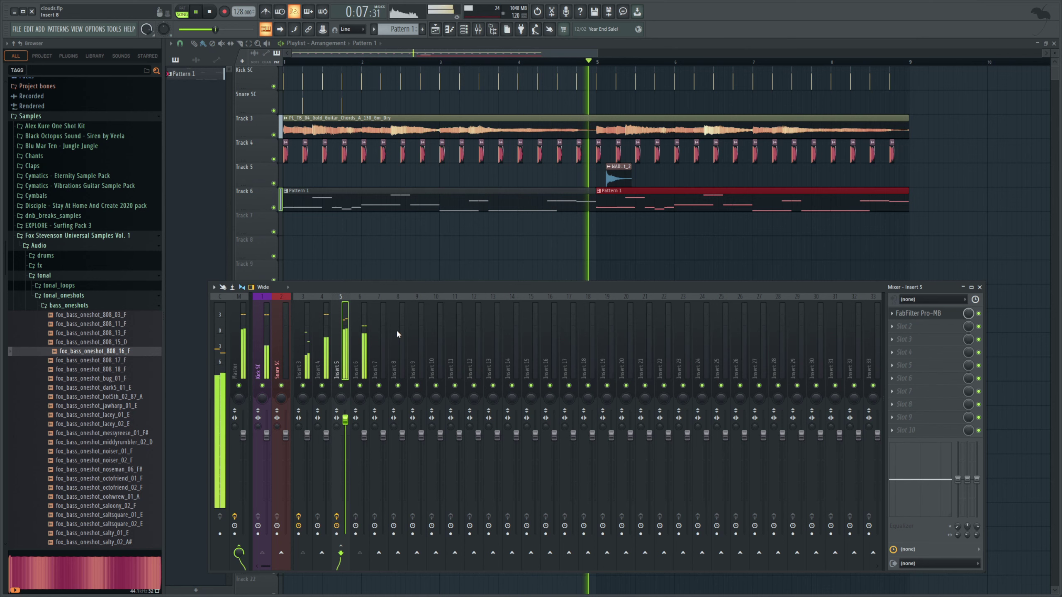
{"action": "key", "text": "space"}
Set the playback start to bar 5 and raise the fade-out of the WADBN_Open-Hat_2 sample
{"action": "left_click", "coordinate": [618, 181]}
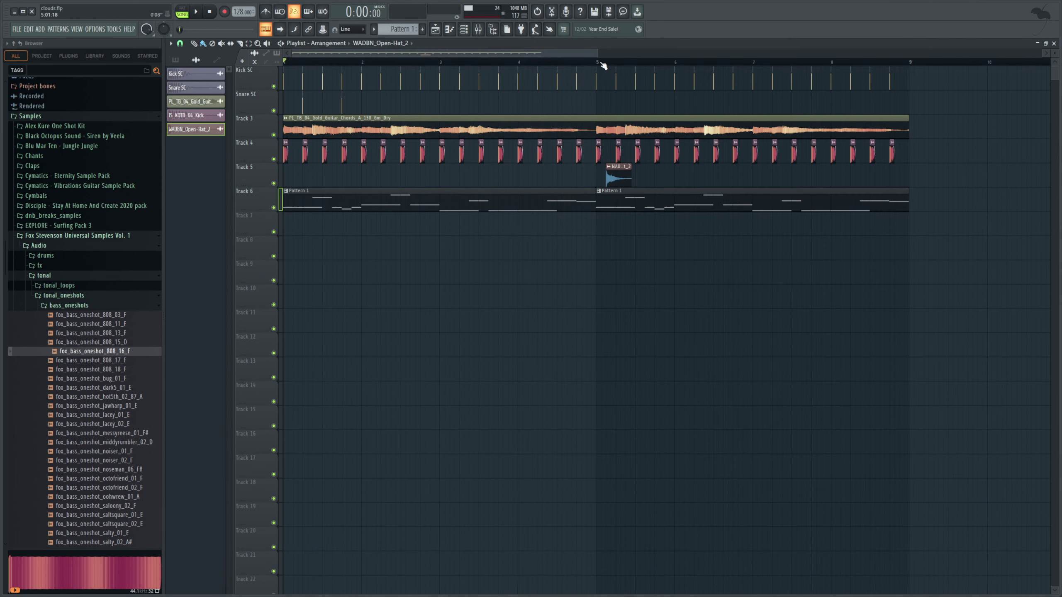
{"action": "left_click", "coordinate": [602, 63]}
{"action": "double_click", "coordinate": [620, 172]}
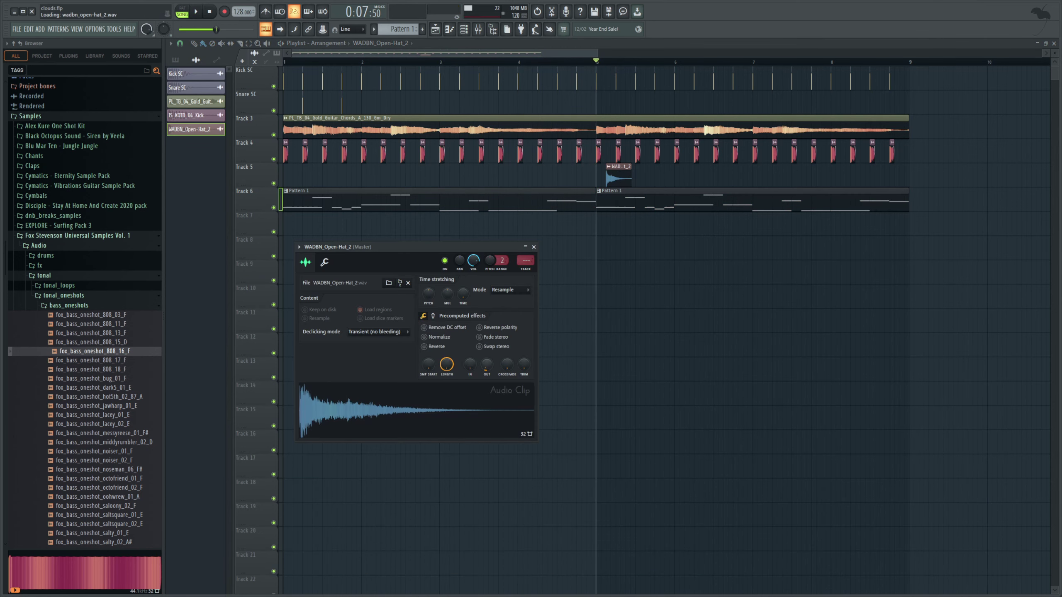
{"action": "left_click_drag", "start_coordinate": [487, 364], "coordinate": [486, 334]}
Route the open hat to its own mixer track and repeat its clip on every beat of Track 5 through bar 8
{"action": "left_click", "coordinate": [490, 29]}
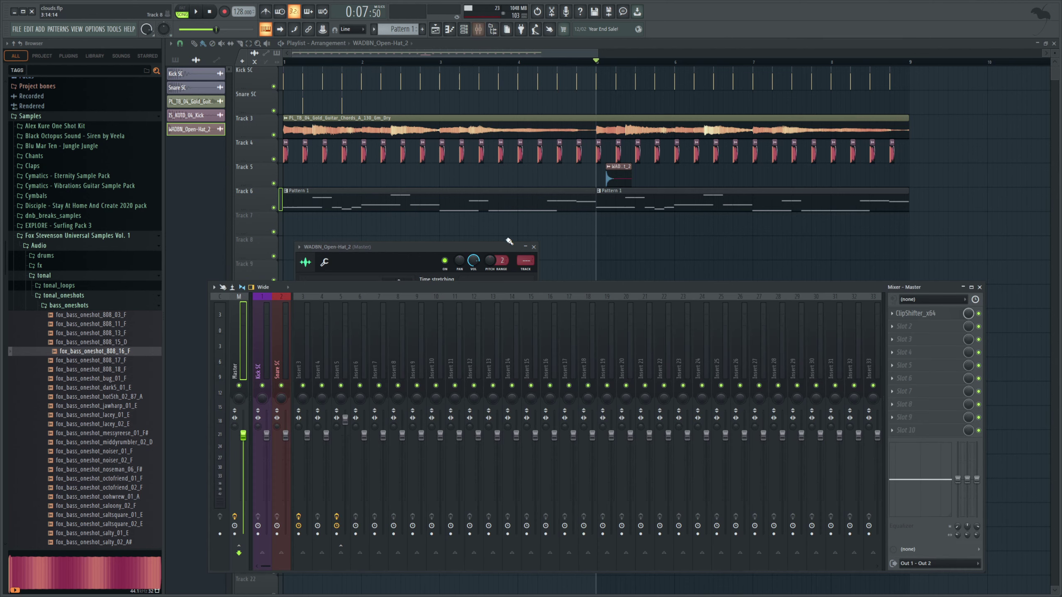
{"action": "left_click_drag", "start_coordinate": [522, 262], "coordinate": [523, 240]}
{"action": "key", "text": "space"}
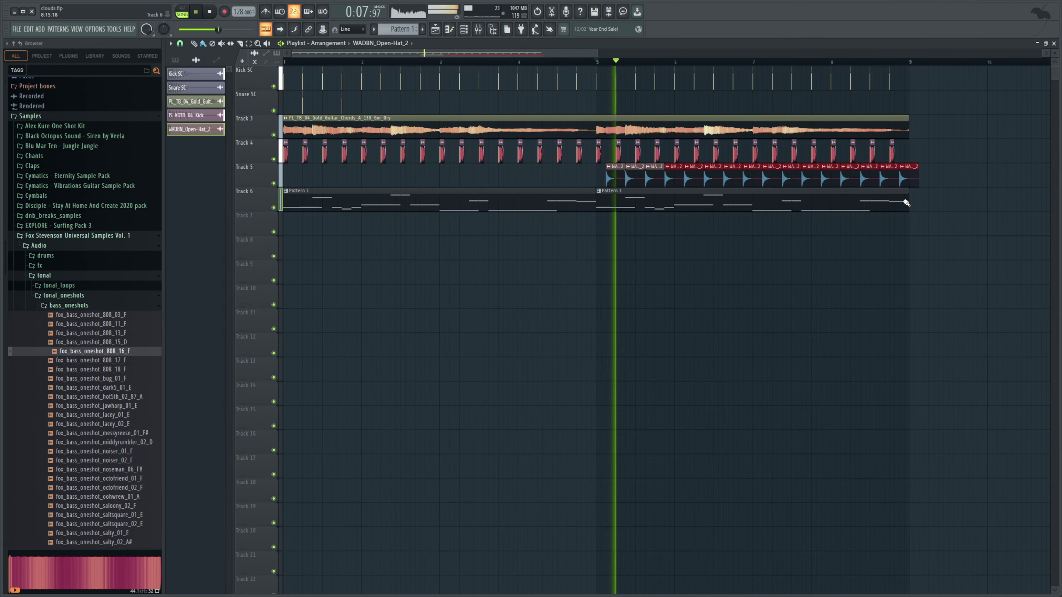
{"action": "key", "text": "space"}
Place the Slushii_Drum_Clap_1 sample on Track 7 at 5:05:00 and play the section from bar 5
{"action": "left_click", "coordinate": [119, 56]}
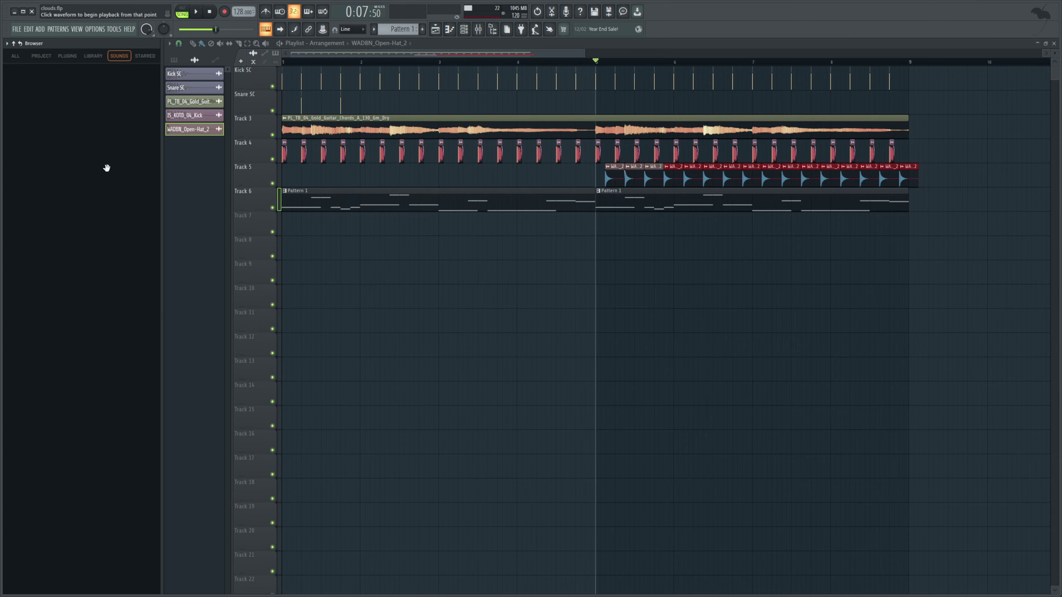
{"action": "left_click_drag", "start_coordinate": [619, 231], "coordinate": [620, 232]}
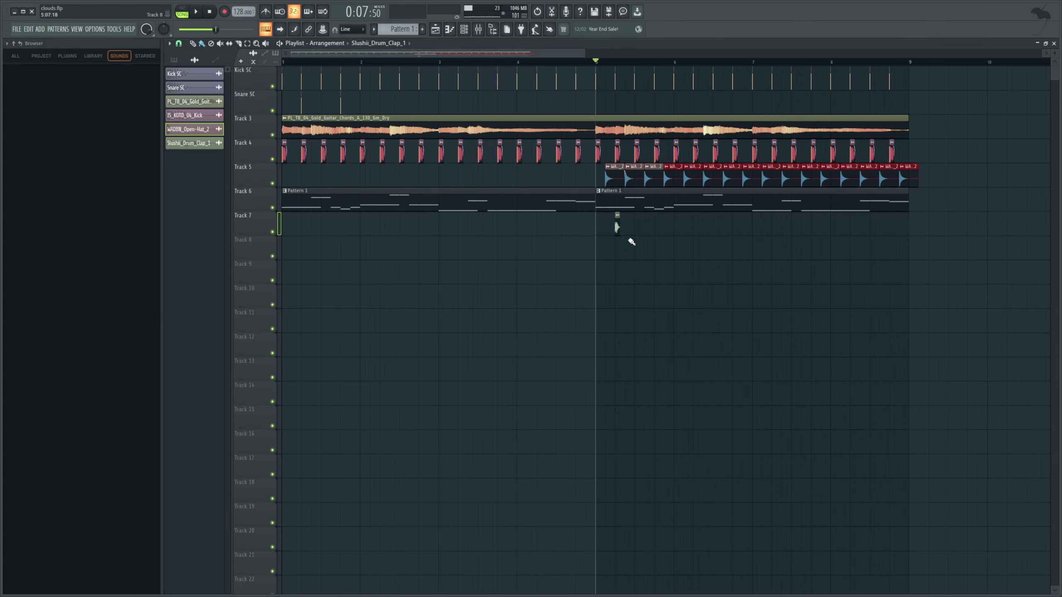
{"action": "key", "text": "space"}
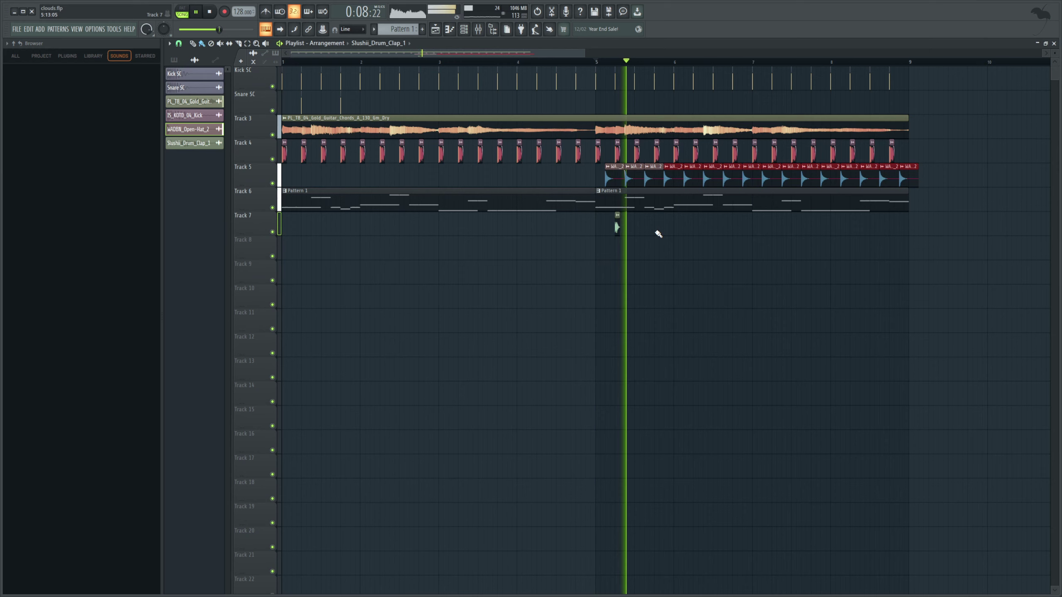
Repeat the clap on Track 7 every two beats from 5:13:00 through 8:05:00
{"action": "left_click", "coordinate": [661, 230]}
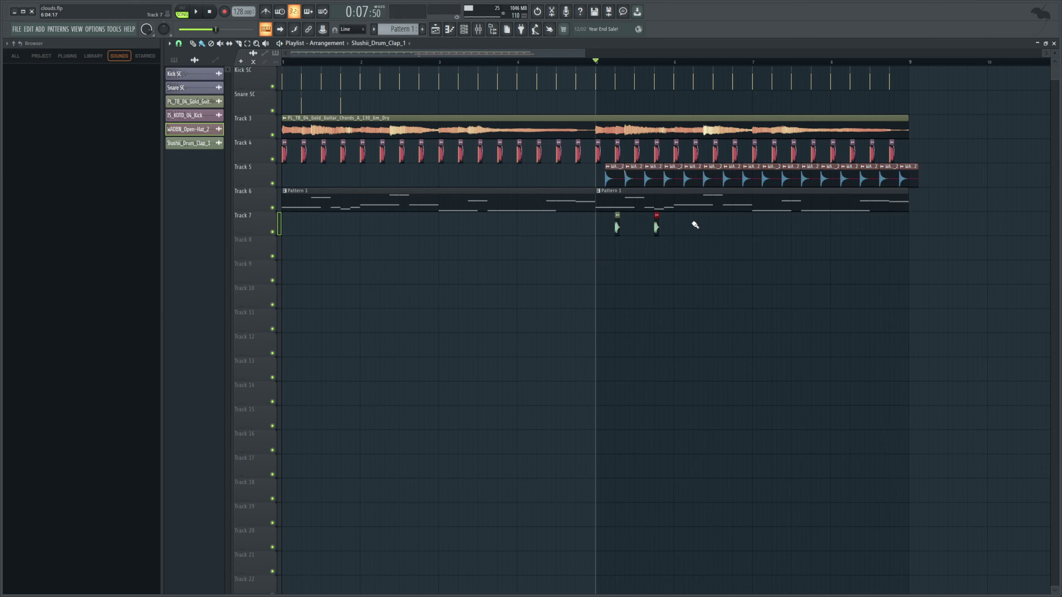
{"action": "left_click", "coordinate": [697, 228]}
{"action": "key", "text": "space"}
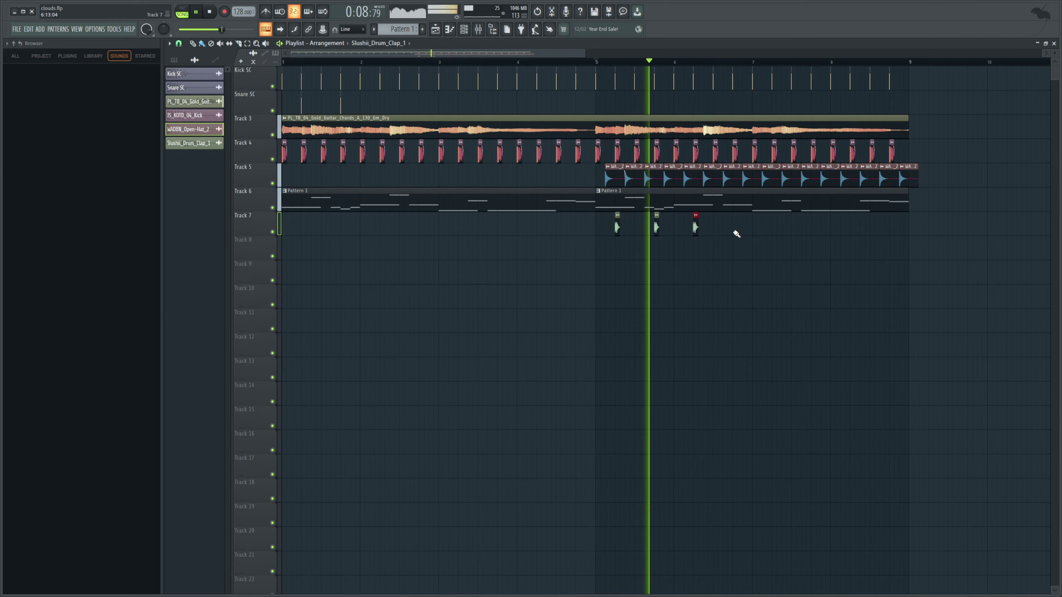
{"action": "left_click", "coordinate": [736, 230]}
{"action": "left_click", "coordinate": [776, 230]}
{"action": "key", "text": "space"}
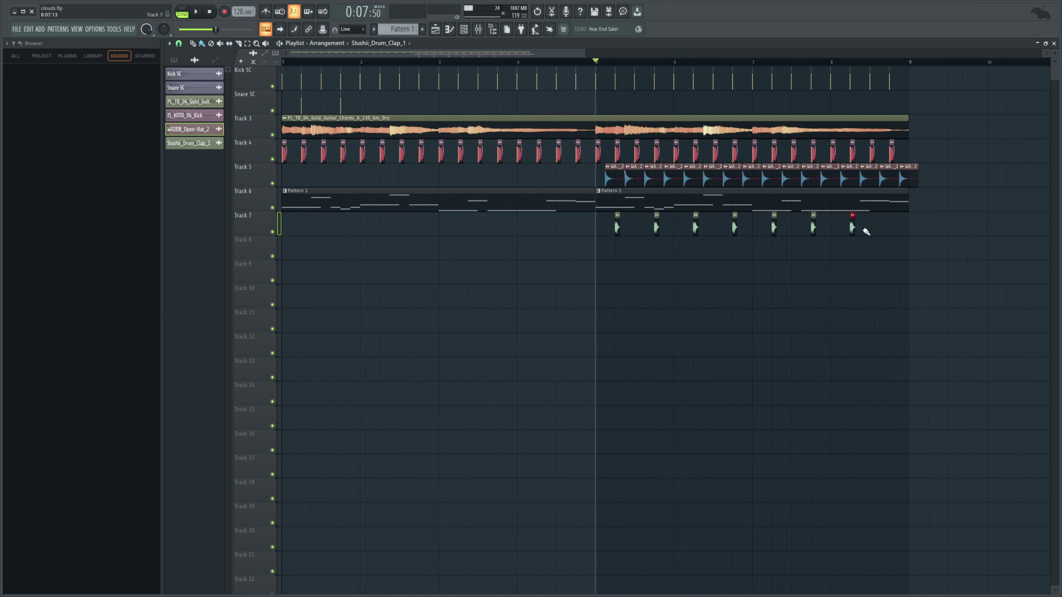
Place a final clap at 8:13:00 on Track 7 and route the clap channel to its own mixer track
{"action": "double_click", "coordinate": [890, 228]}
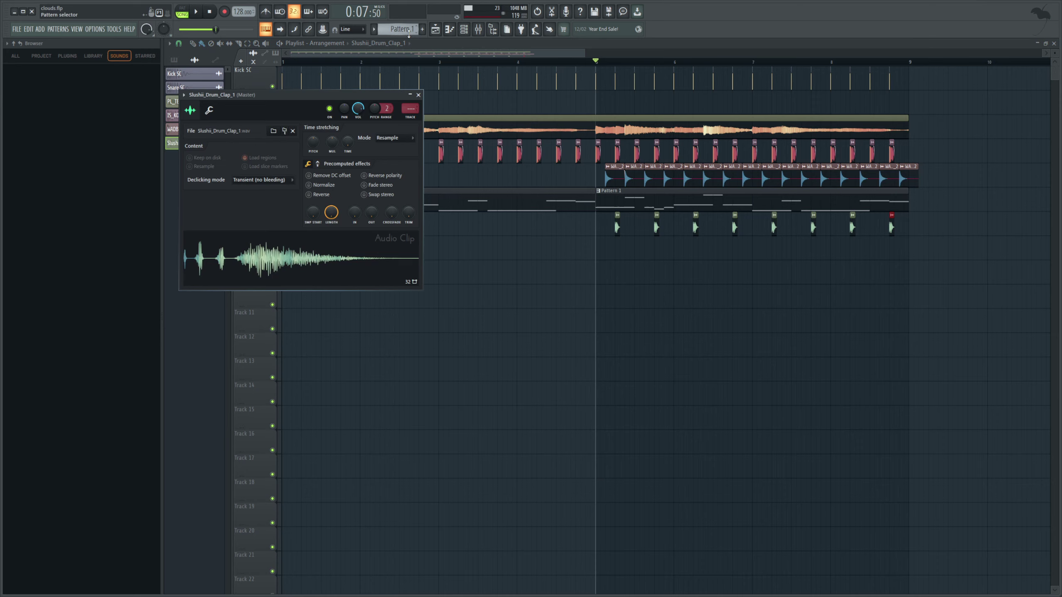
{"action": "left_click", "coordinate": [478, 29]}
{"action": "left_click_drag", "start_coordinate": [404, 109], "coordinate": [405, 85]}
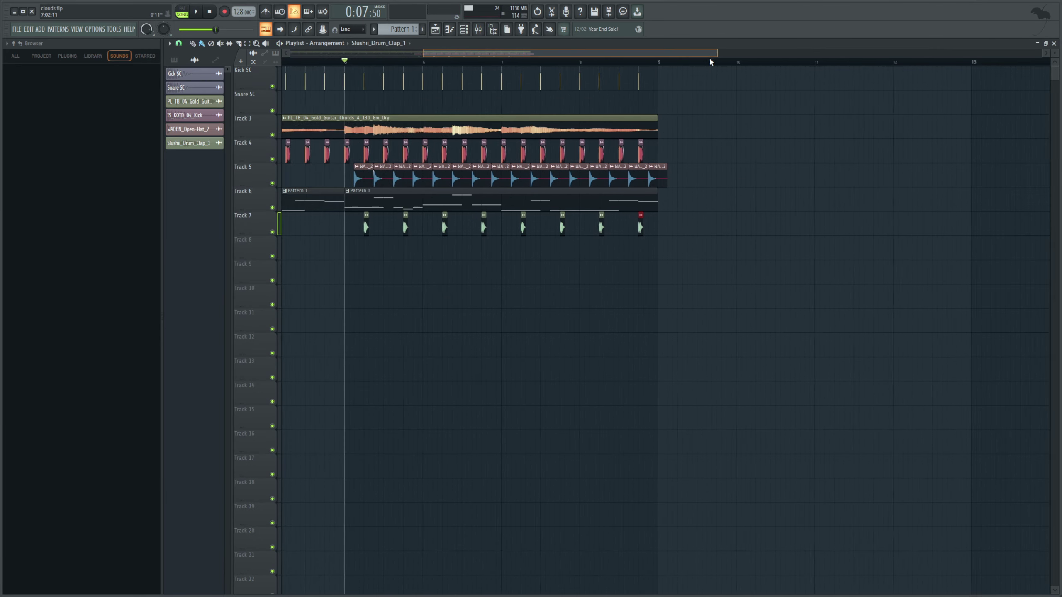
Create a reversed copy of the clap on Track 8, placed just before the 5:13:00 and 7:13:00 claps, and play the section
{"action": "left_click_drag", "start_coordinate": [708, 57], "coordinate": [569, 59]}
{"action": "left_click_drag", "start_coordinate": [560, 56], "coordinate": [475, 60]}
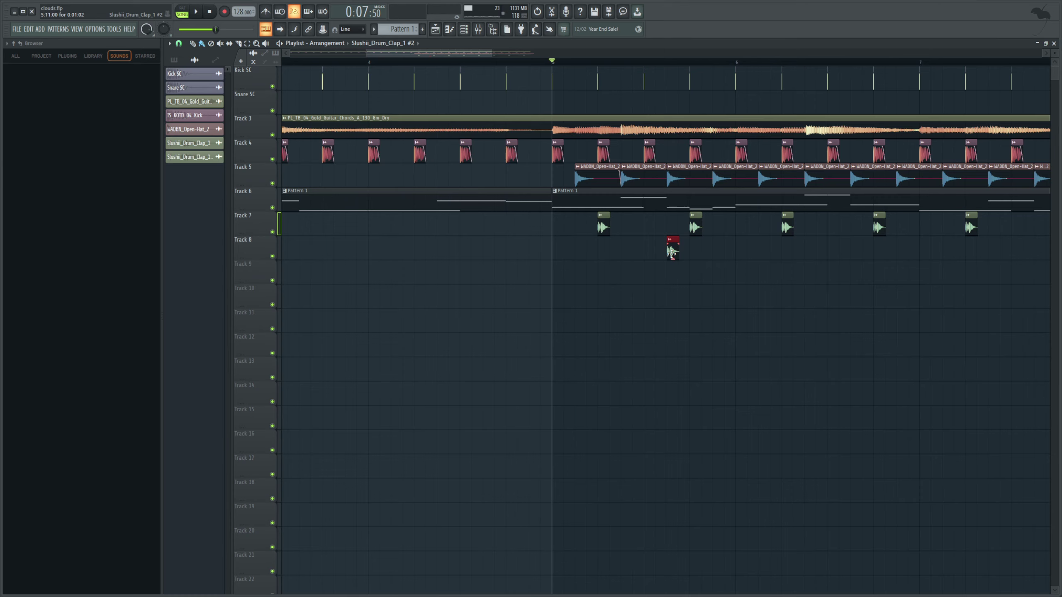
{"action": "double_click", "coordinate": [670, 251]}
{"action": "left_click", "coordinate": [673, 249]}
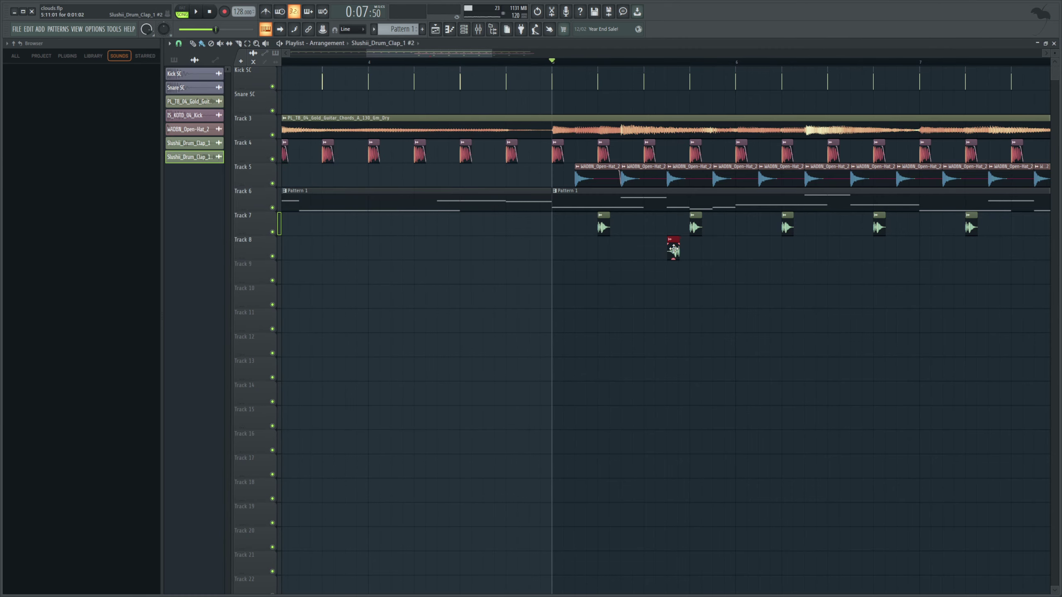
{"action": "key", "text": "space"}
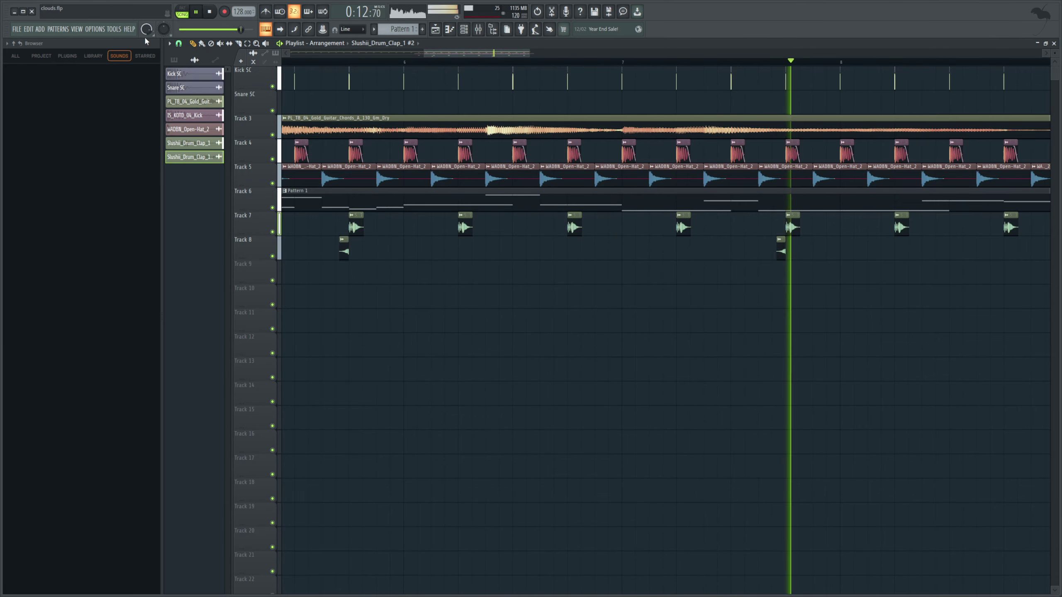
{"action": "left_click_drag", "start_coordinate": [530, 53], "coordinate": [753, 53]}
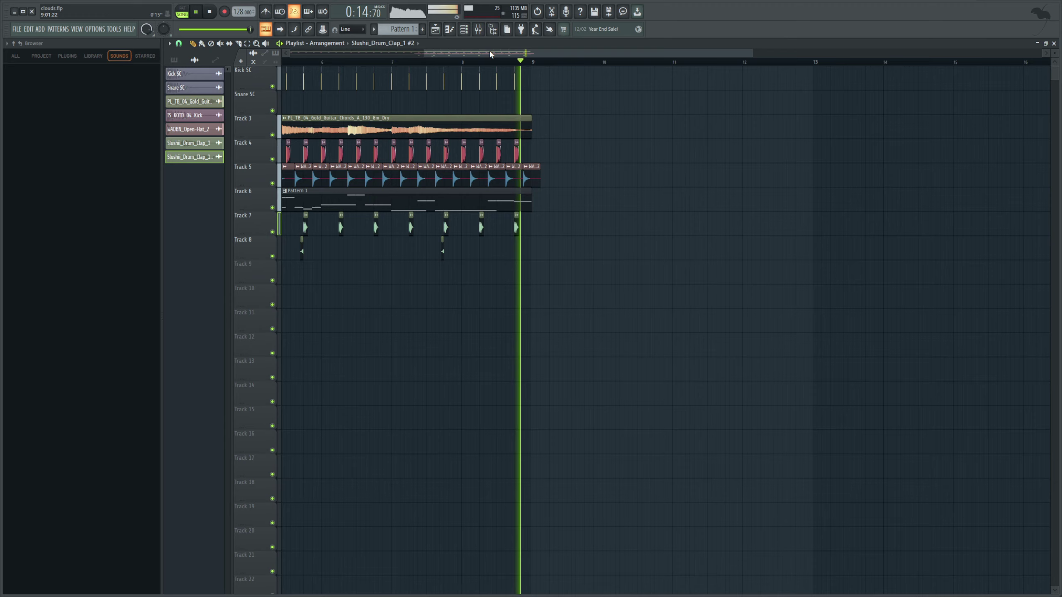
{"action": "left_click_drag", "start_coordinate": [490, 53], "coordinate": [356, 73]}
{"action": "key", "text": "space"}
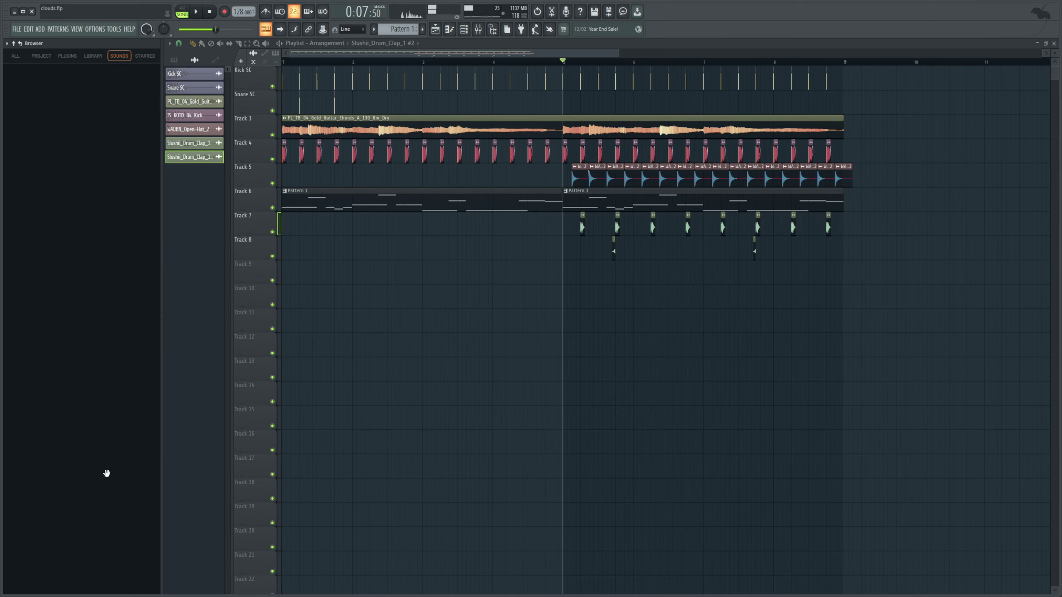
Place the LSHHLS_Alto_Sax_Oneshot_04_A# sample on Track 9 at 5:03:00 and route its channel to mixer Insert 9
{"action": "left_click_drag", "start_coordinate": [265, 438], "coordinate": [577, 273]}
{"action": "double_click", "coordinate": [592, 276]}
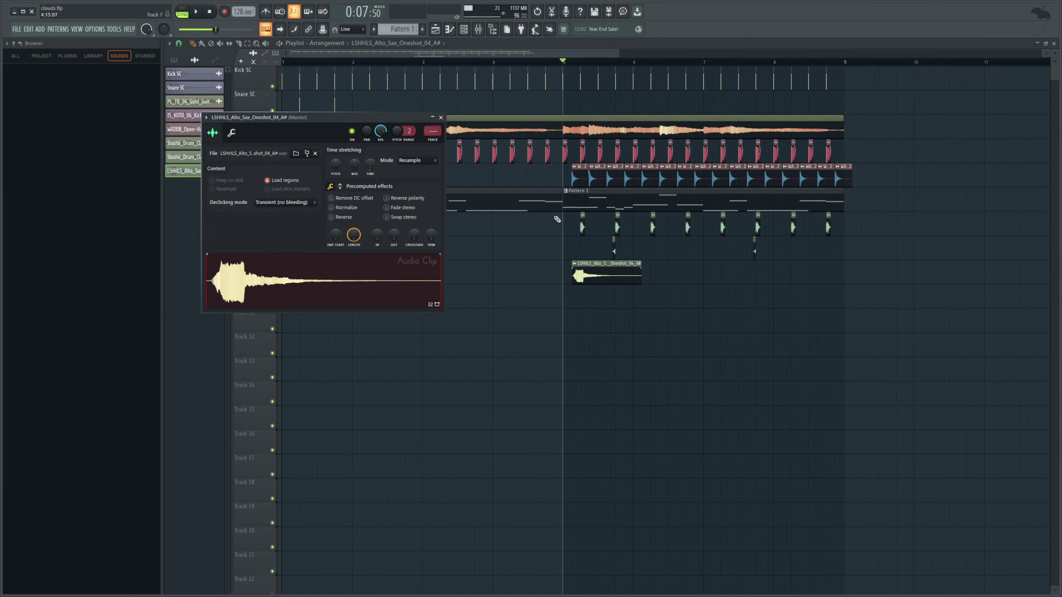
{"action": "left_click", "coordinate": [478, 29]}
{"action": "scroll", "coordinate": [435, 134], "scroll_direction": "up", "scroll_amount": 9}
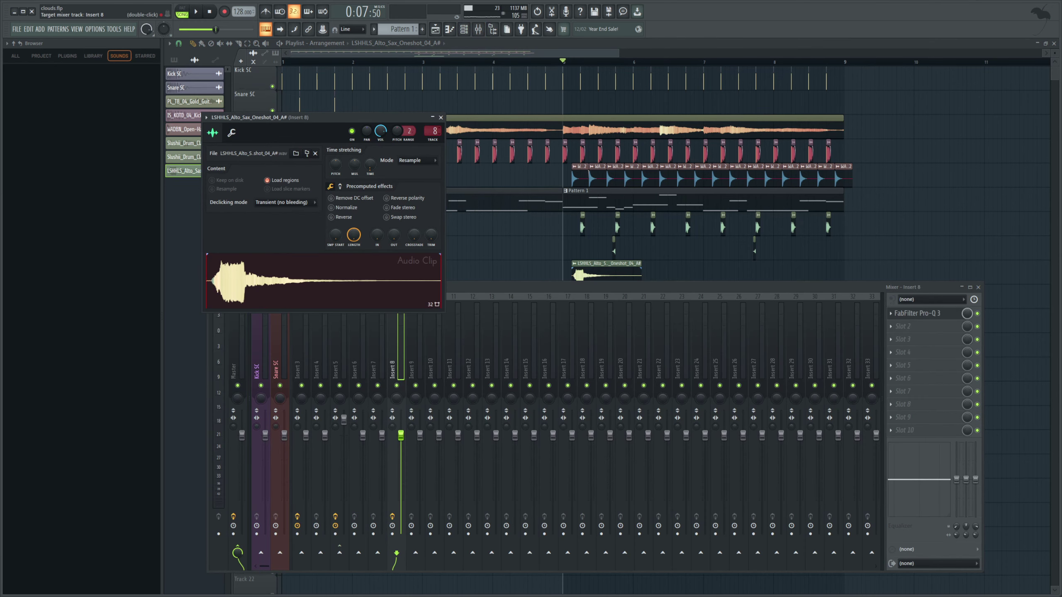
Sequence the alto sax one-shot in alternating octaves following the bassline, and load FabFilter Pro-Q 3 after Fruity Reeverb 2 on Insert 9
{"action": "left_click", "coordinate": [464, 30]}
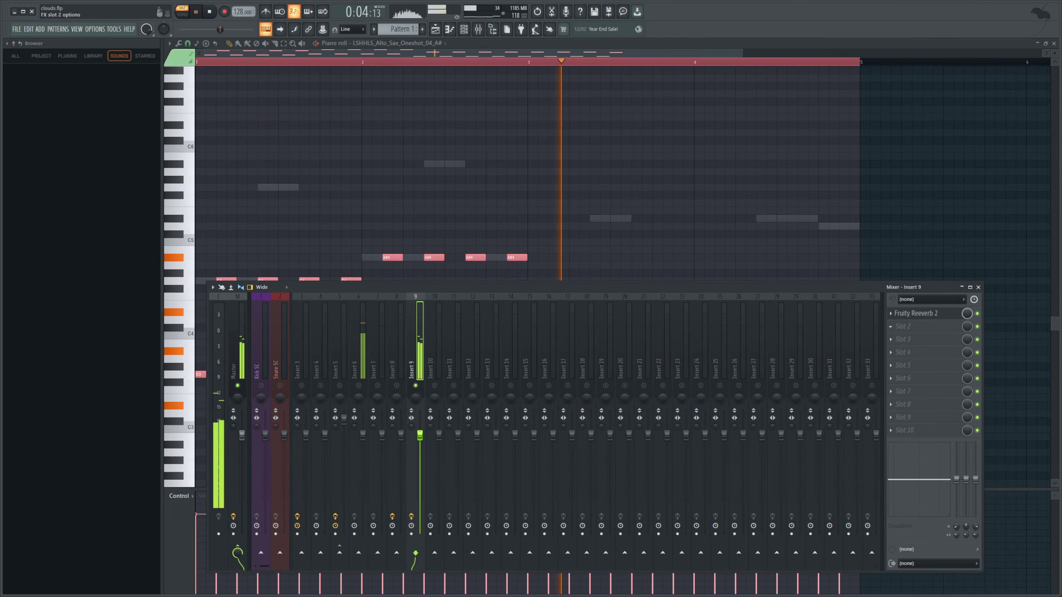
{"action": "left_click", "coordinate": [916, 326]}
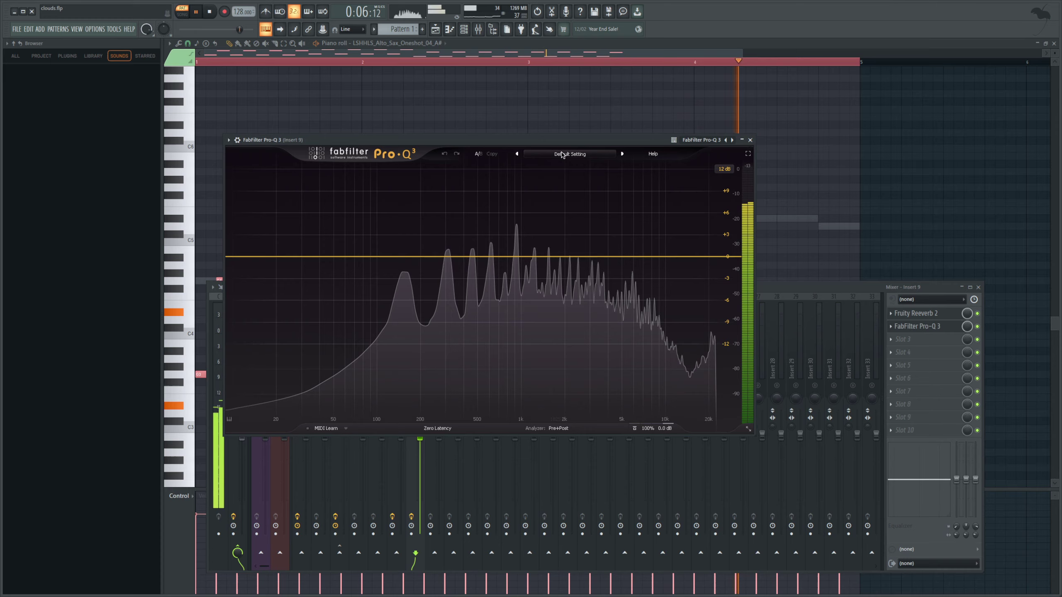
Low-cut the sax at 205.56 Hz with a 30 dB/oct slope in Pro-Q 3 and add a second band cutting the highs
{"action": "left_click", "coordinate": [334, 256]}
{"action": "left_click_drag", "start_coordinate": [337, 261], "coordinate": [425, 279]}
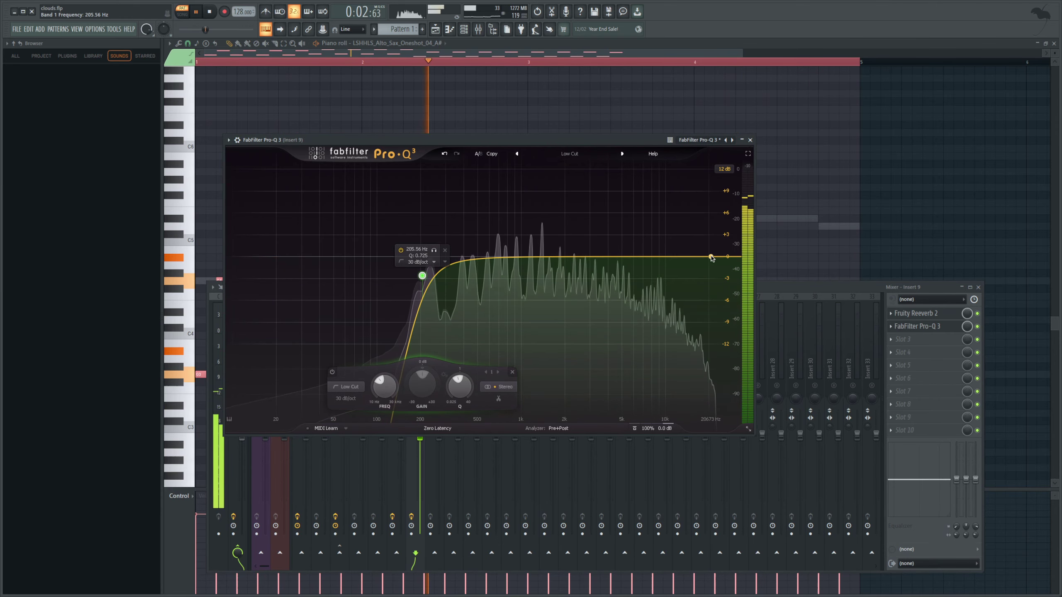
{"action": "left_click_drag", "start_coordinate": [711, 255], "coordinate": [619, 258]}
{"action": "scroll", "coordinate": [618, 258], "scroll_direction": "down", "scroll_amount": 1}
{"action": "left_click", "coordinate": [783, 289]}
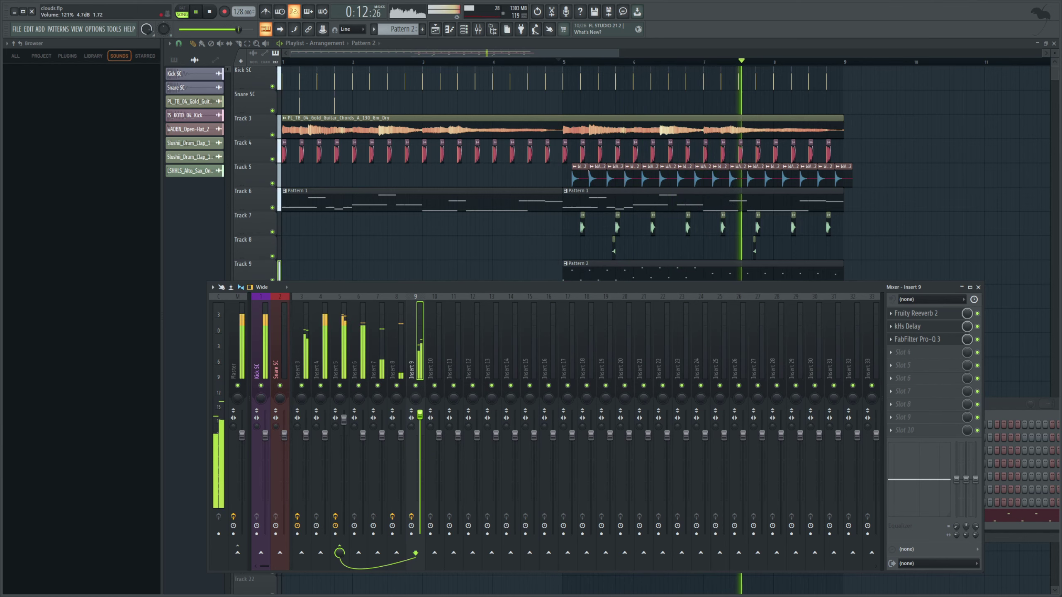
Clear the Track 4 kicks from bar 4 and place a second Pattern 2 clip at bar 9 on Track 9
{"action": "key", "text": "F9"}
{"action": "left_click_drag", "start_coordinate": [619, 55], "coordinate": [651, 62]}
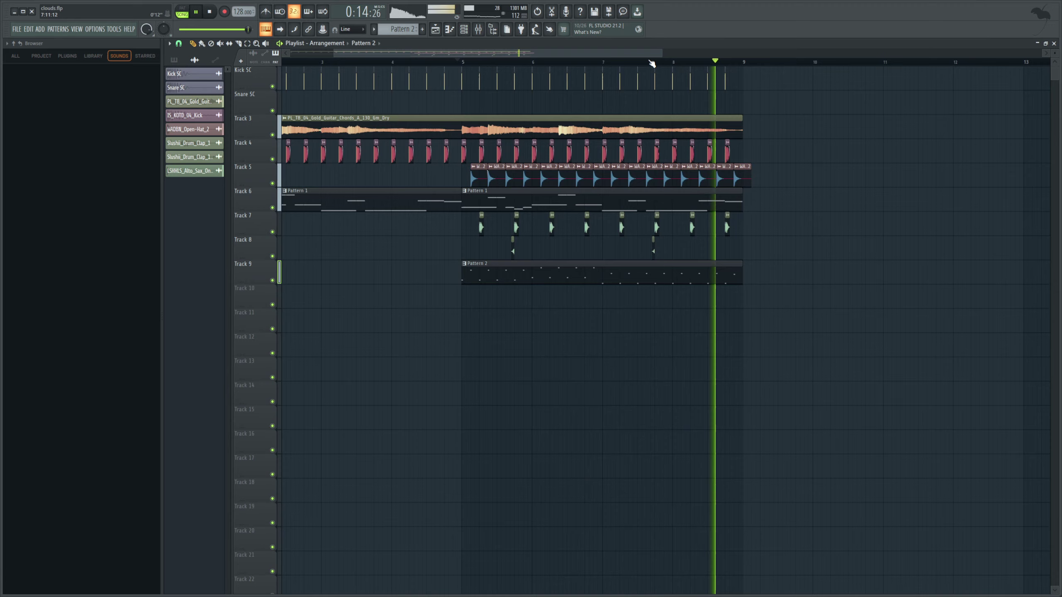
{"action": "key", "text": "space"}
{"action": "scroll", "coordinate": [651, 62], "scroll_direction": "down", "scroll_amount": 3}
{"action": "left_click", "coordinate": [634, 269]}
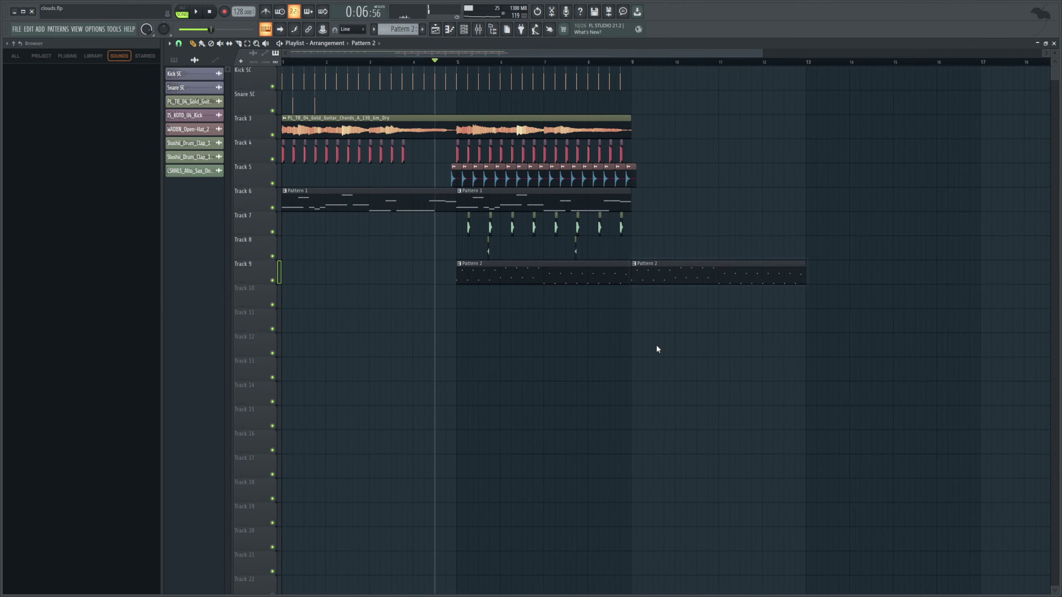
Make the bar 9 sax clip a separate Pattern 3 and transpose all its notes down one octave while it plays
{"action": "double_click", "coordinate": [665, 279]}
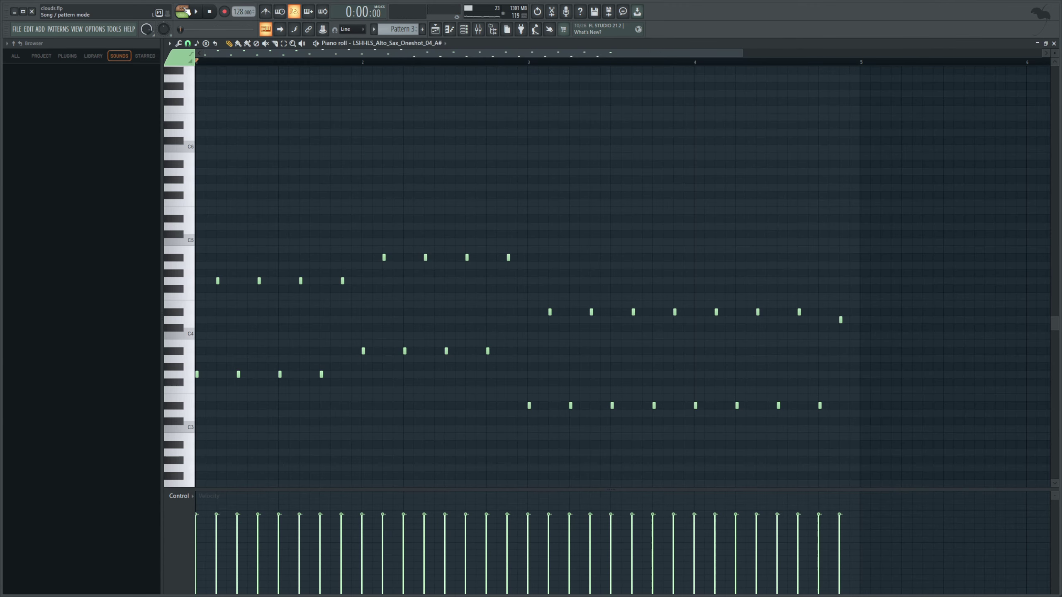
{"action": "key", "text": "space"}
{"action": "key", "text": "ctrl+a"}
{"action": "key", "text": "ctrl+Down"}
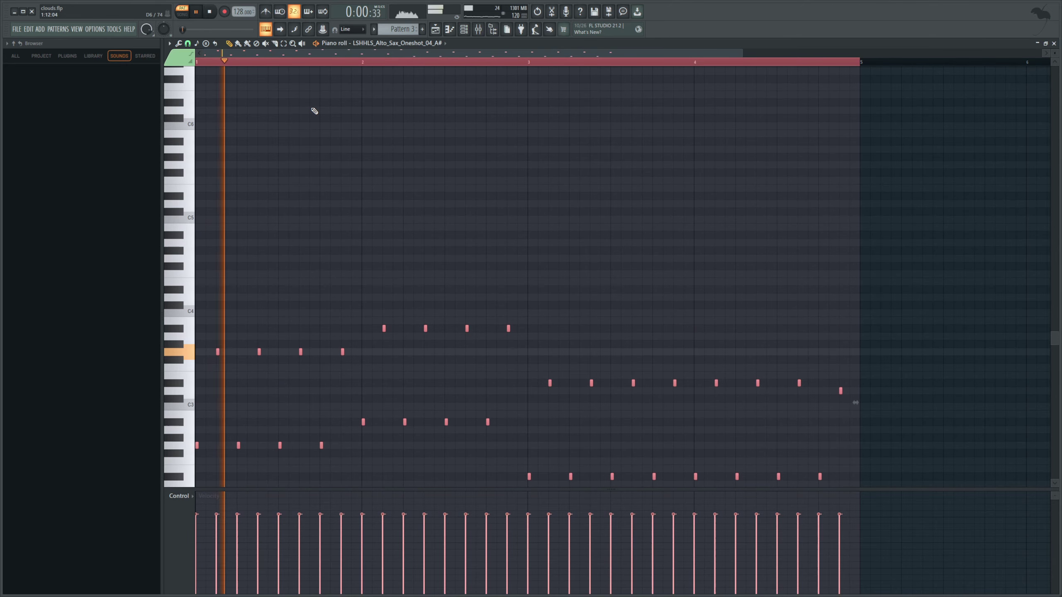
Stop playback and extend the arrangement on all tracks to bar 17, repeating Pattern 1 on Track 6 and Pattern 3 on Track 9
{"action": "key", "text": "F5"}
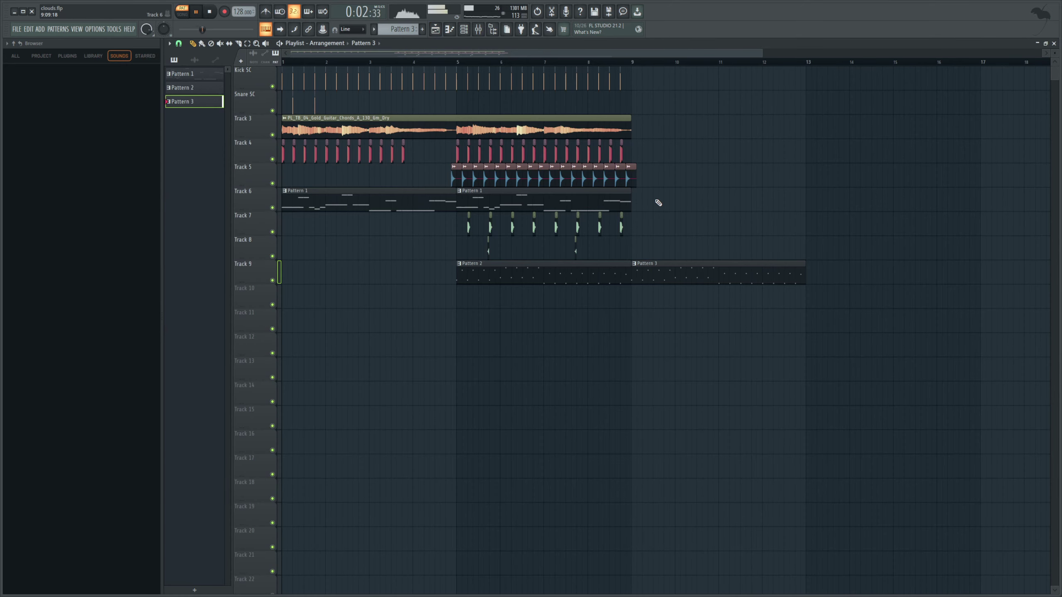
{"action": "key", "text": "space"}
{"action": "left_click_drag", "start_coordinate": [656, 201], "coordinate": [499, 194]}
{"action": "left_click_drag", "start_coordinate": [666, 179], "coordinate": [460, 157]}
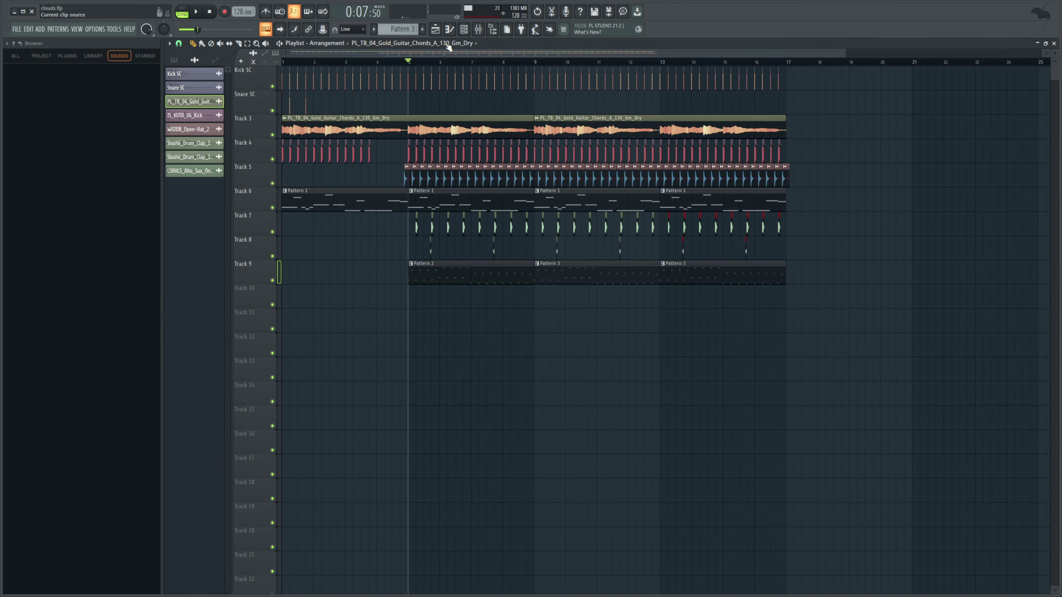
Create an empty Pattern 4 and add a Serum instrument channel
{"action": "left_click", "coordinate": [466, 32]}
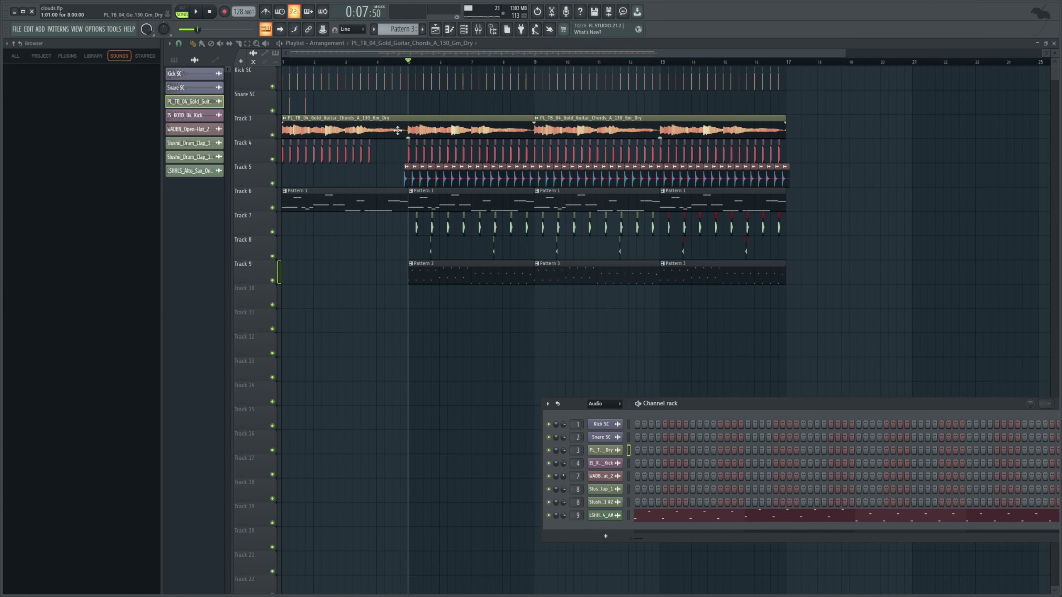
{"action": "scroll", "coordinate": [392, 29], "scroll_direction": "down", "scroll_amount": 1}
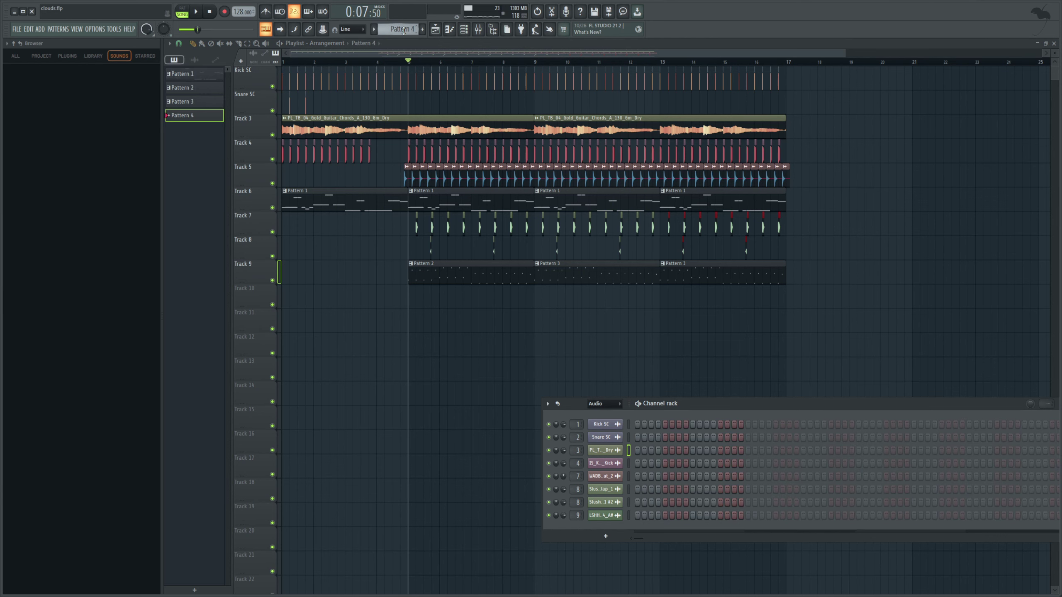
{"action": "left_click", "coordinate": [613, 426]}
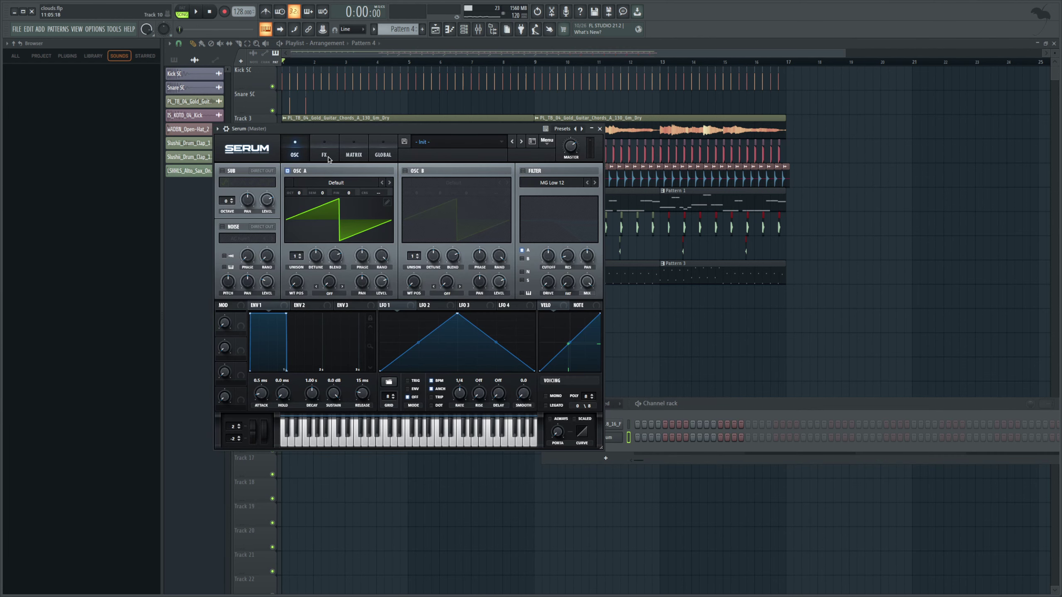
Set Serum's Oscillator A to a Basic Shapes square wave, enable Oscillator B for FM, and turn on mono and legato voicing
{"action": "key", "text": "w"}
{"action": "left_click", "coordinate": [389, 182]}
{"action": "left_click", "coordinate": [389, 182]}
{"action": "left_click", "coordinate": [388, 182]}
{"action": "left_click_drag", "start_coordinate": [297, 282], "coordinate": [308, 237]}
{"action": "left_click", "coordinate": [405, 170]}
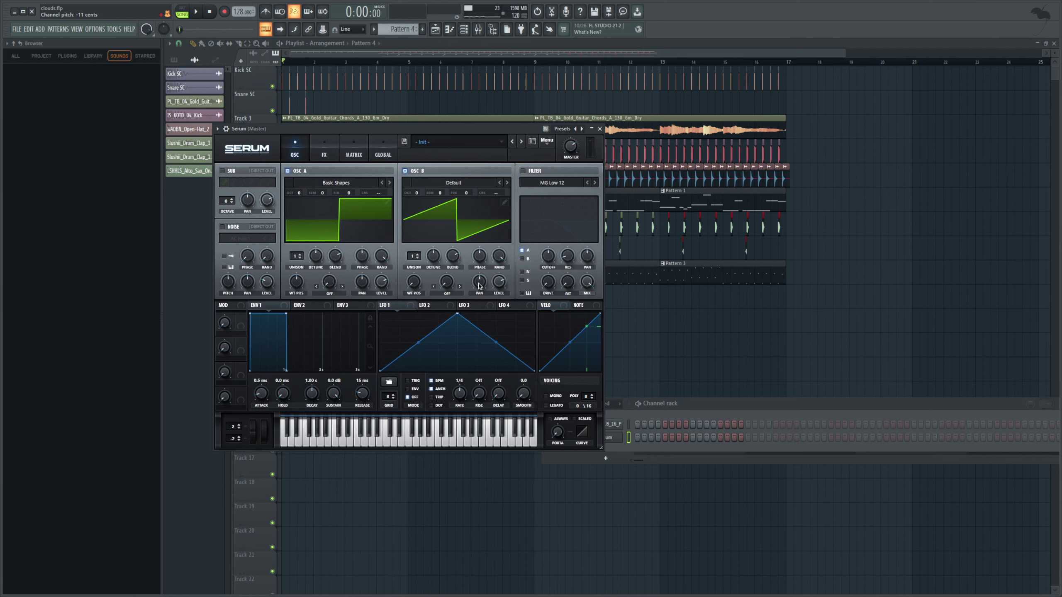
{"action": "left_click_drag", "start_coordinate": [447, 283], "coordinate": [452, 249]}
{"action": "left_click", "coordinate": [324, 155]}
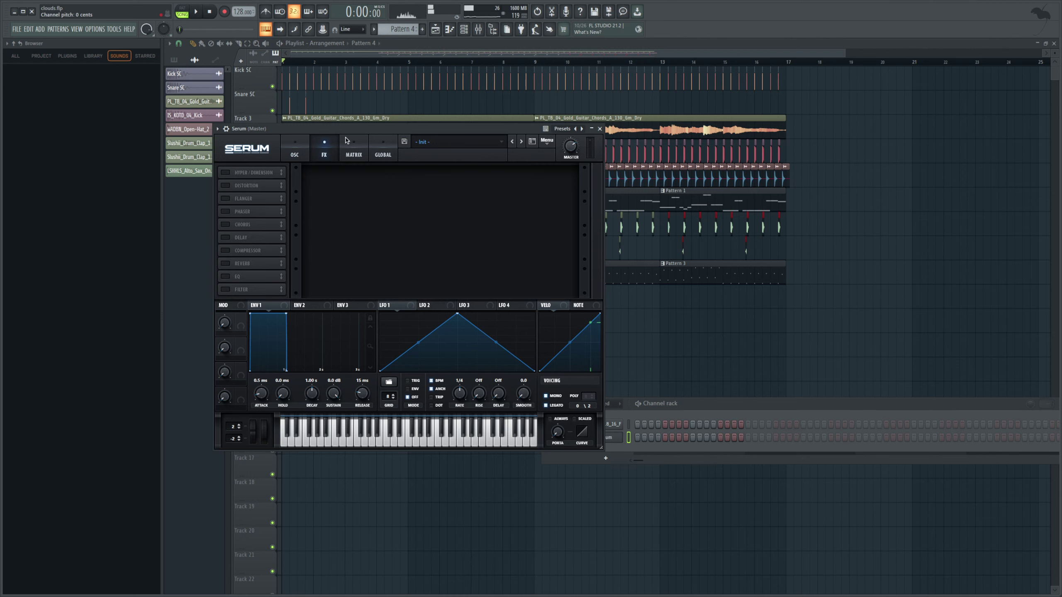
Assign Serum to mixer Insert 10 and route that insert to a lower-numbered mixer track
{"action": "left_click", "coordinate": [478, 29]}
{"action": "left_click_drag", "start_coordinate": [579, 438], "coordinate": [579, 417]}
{"action": "left_click", "coordinate": [342, 554]}
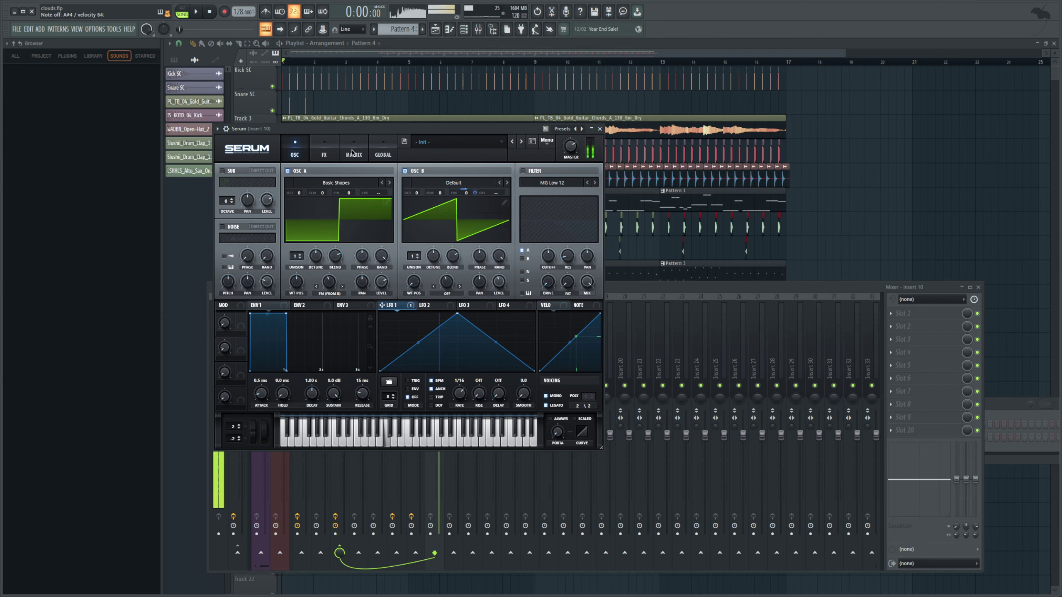
Enable Serum's Hall reverb, check its decay setting, and return to the playlist
{"action": "left_click", "coordinate": [324, 154]}
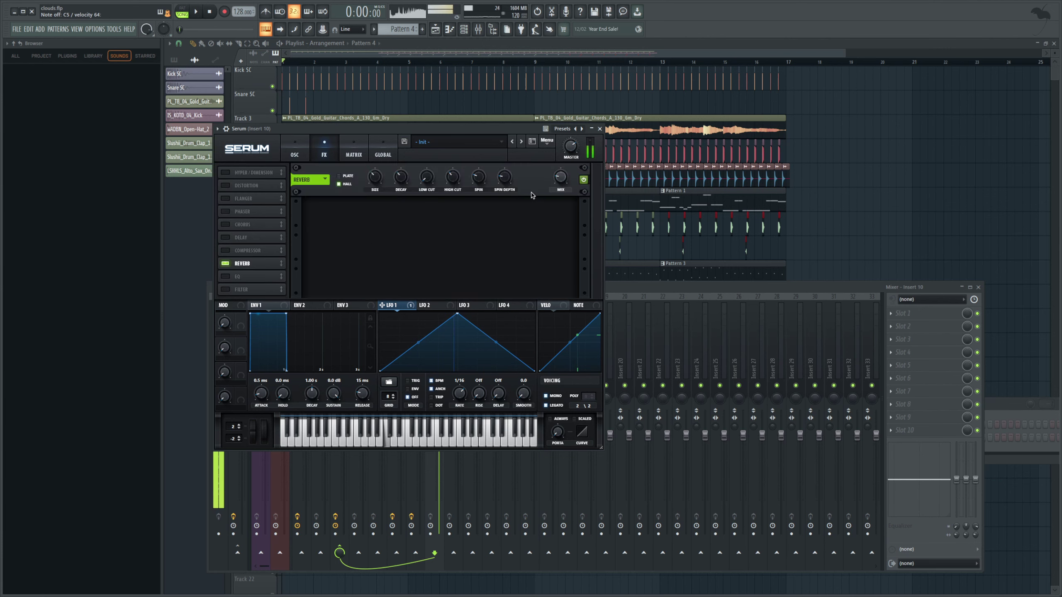
{"action": "mouse_move", "coordinate": [407, 187]}
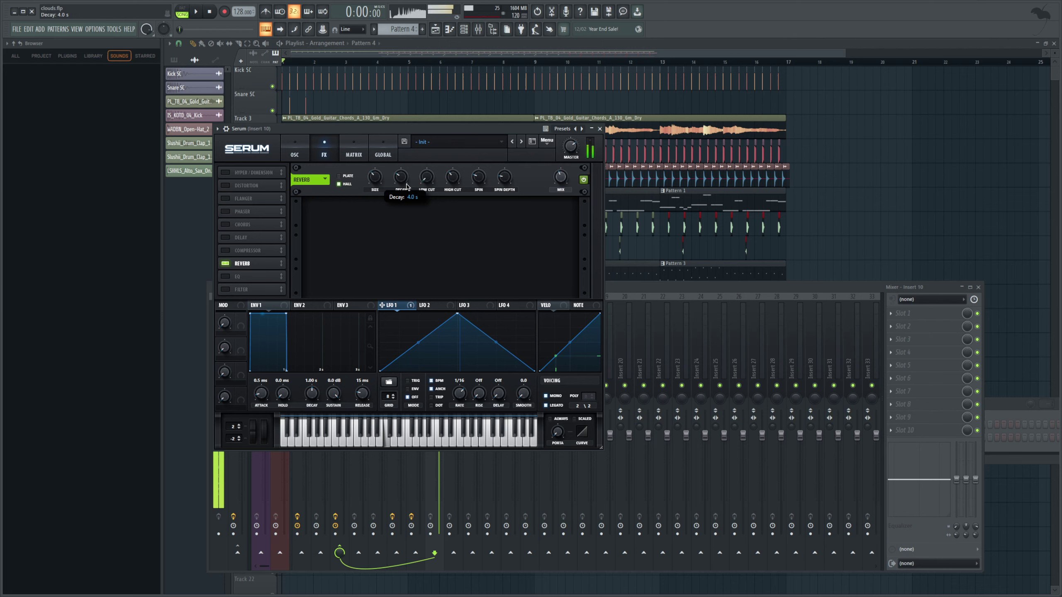
{"action": "left_click", "coordinate": [295, 154]}
{"action": "left_click", "coordinate": [472, 55]}
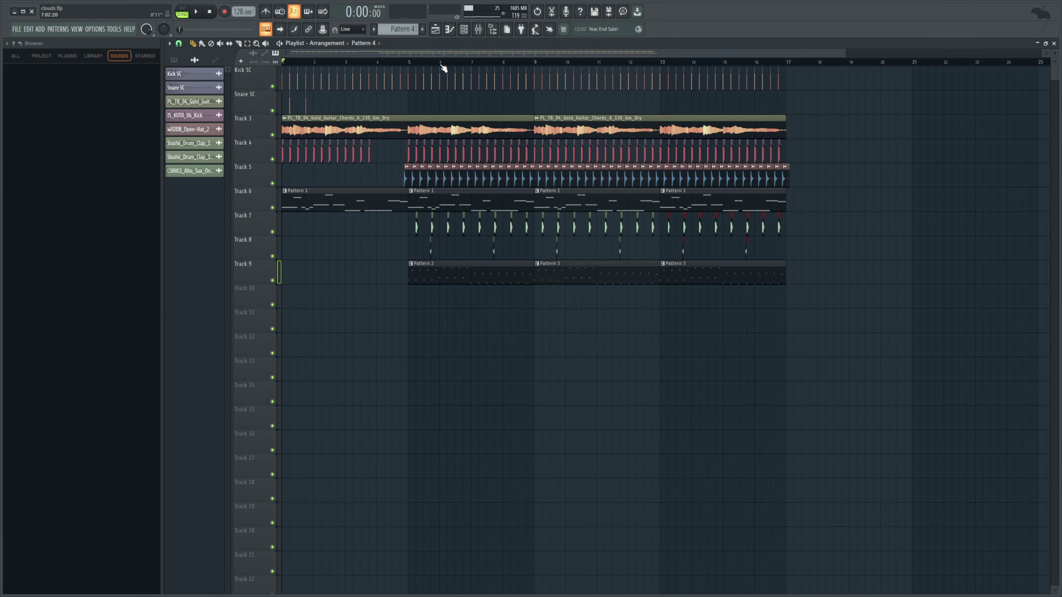
Select bars 5 to 9 as the loop range and play it while trying out a Serum lead melody
{"action": "left_click", "coordinate": [410, 64]}
{"action": "left_click_drag", "start_coordinate": [414, 66], "coordinate": [535, 64]}
{"action": "key", "text": "space"}
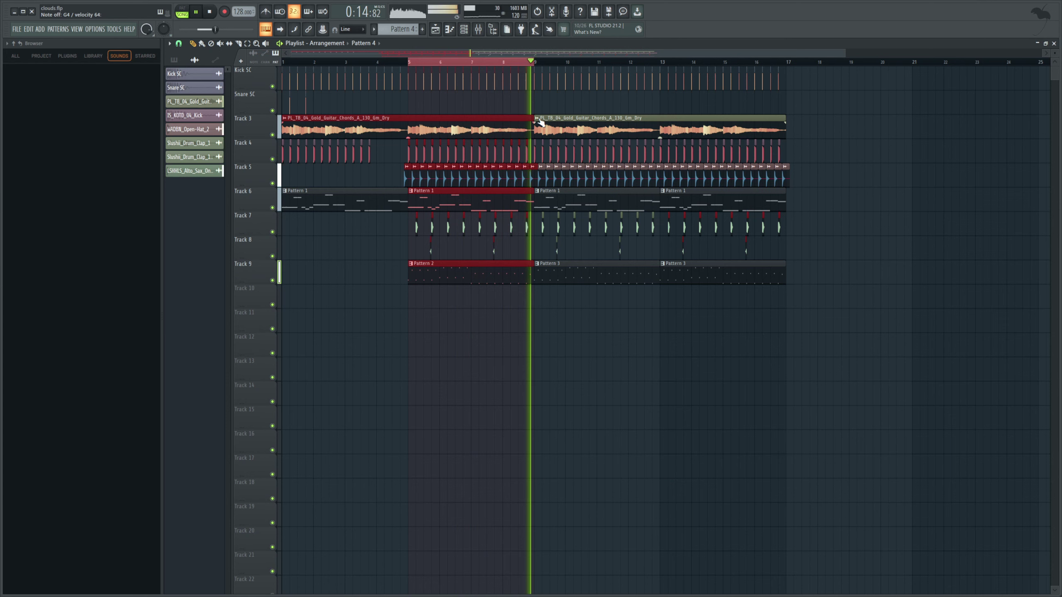
{"action": "key", "text": "space"}
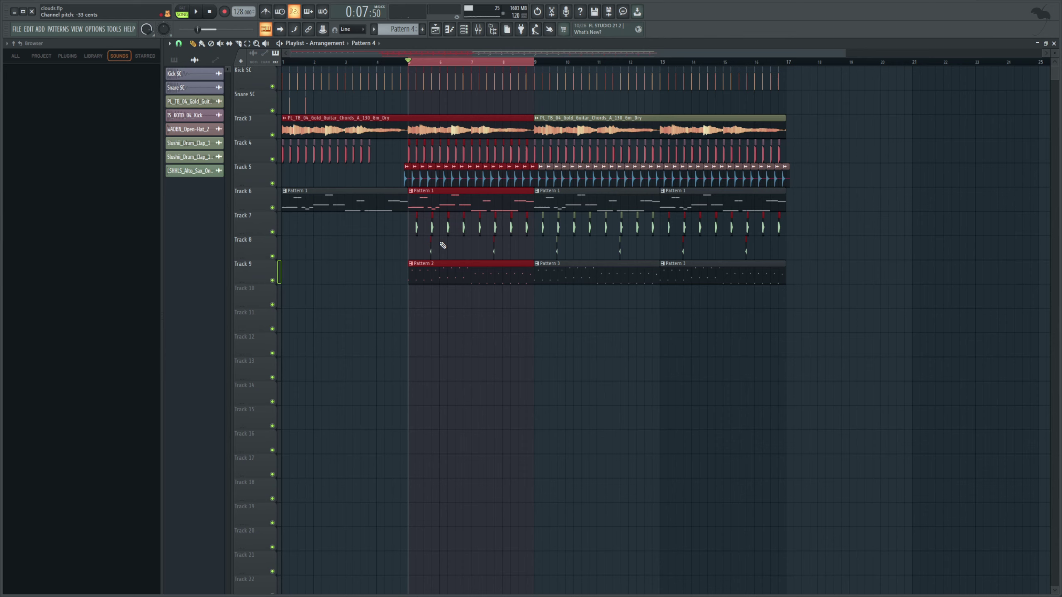
{"action": "key", "text": "space"}
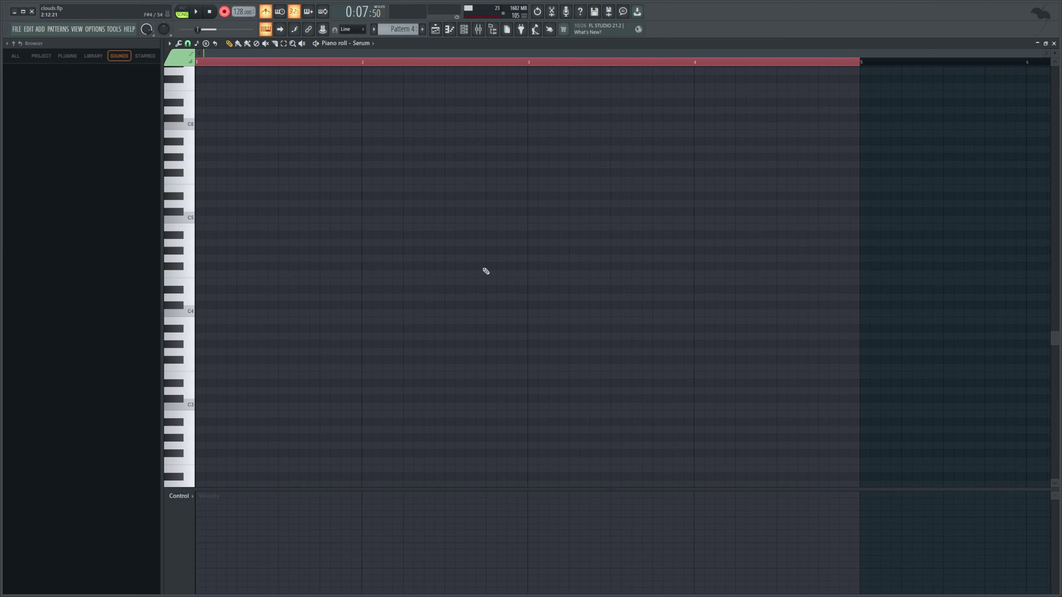
Record a live Serum melody into Pattern 4 over the four-bar loop
{"action": "left_click", "coordinate": [196, 13]}
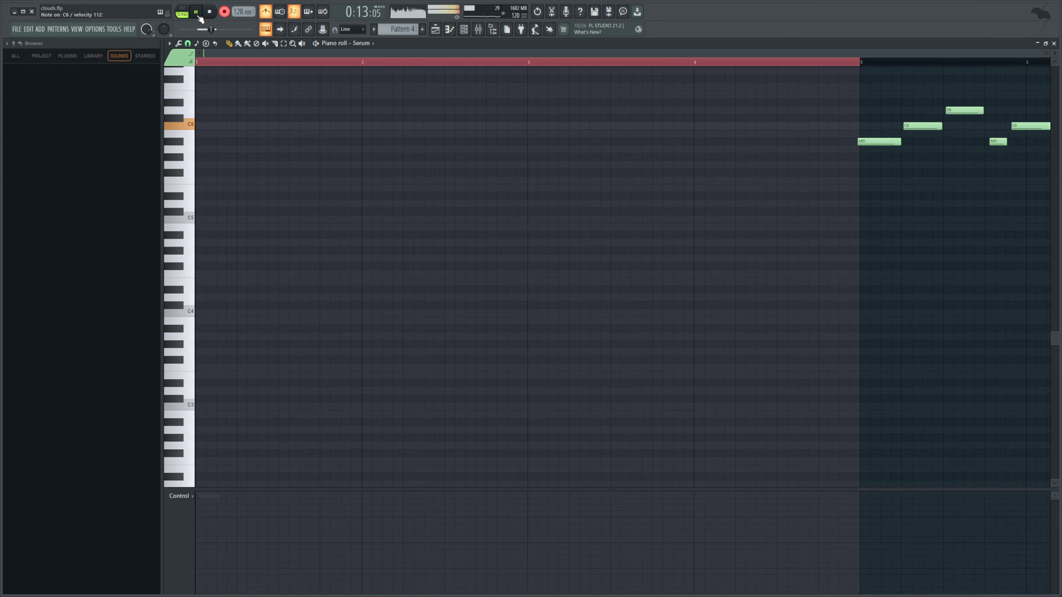
{"action": "left_click", "coordinate": [196, 12]}
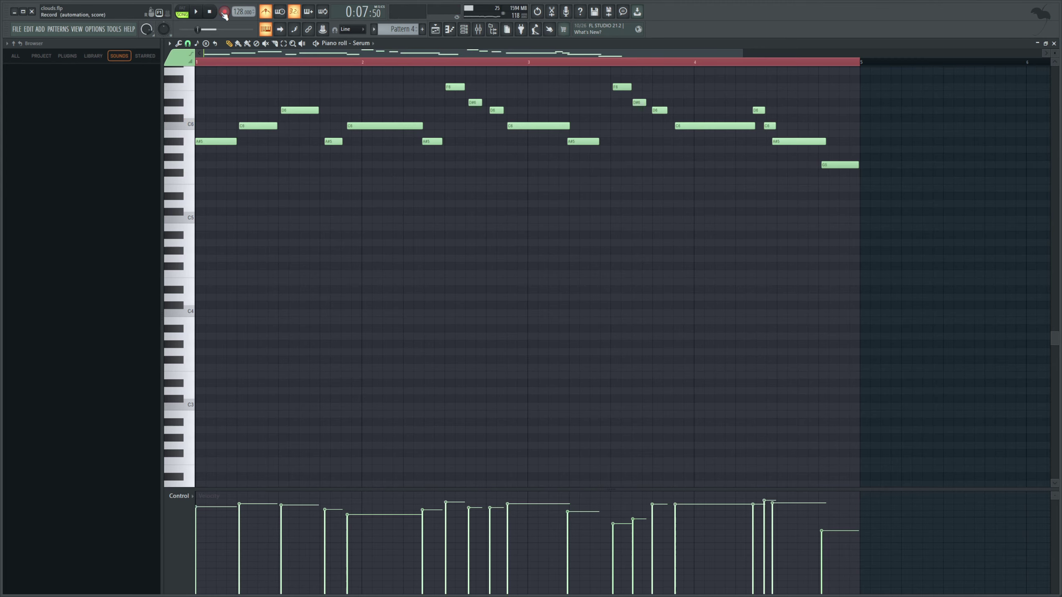
Quantize the recorded melody and tidy it into a legato line, moving the A#5 note in bar 2 earlier
{"action": "scroll", "coordinate": [379, 178], "scroll_direction": "up", "scroll_amount": 3}
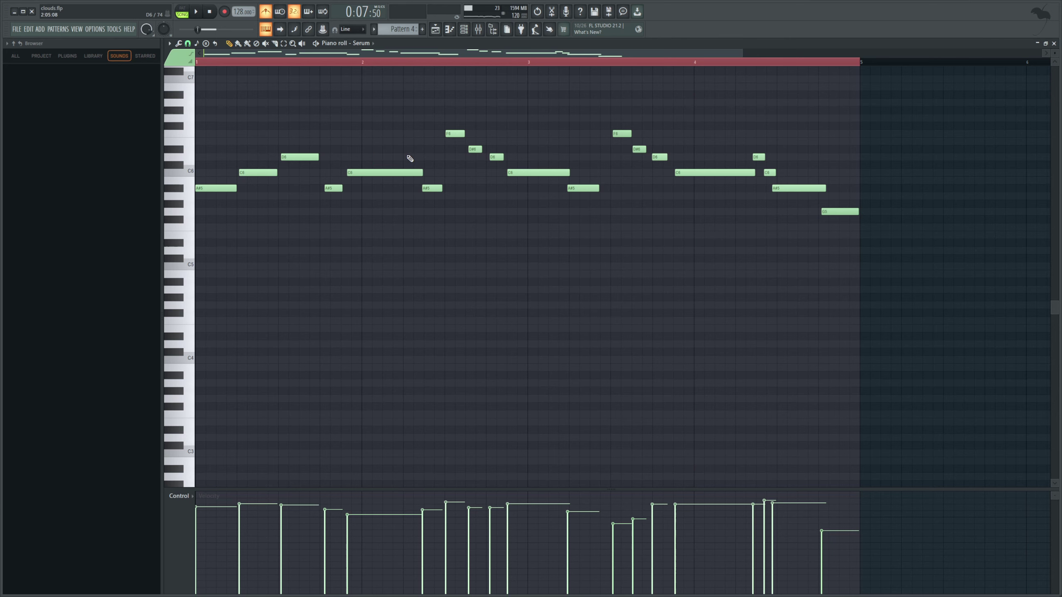
{"action": "scroll", "coordinate": [410, 159], "scroll_direction": "up", "scroll_amount": 1}
{"action": "key", "text": "ctrl+q"}
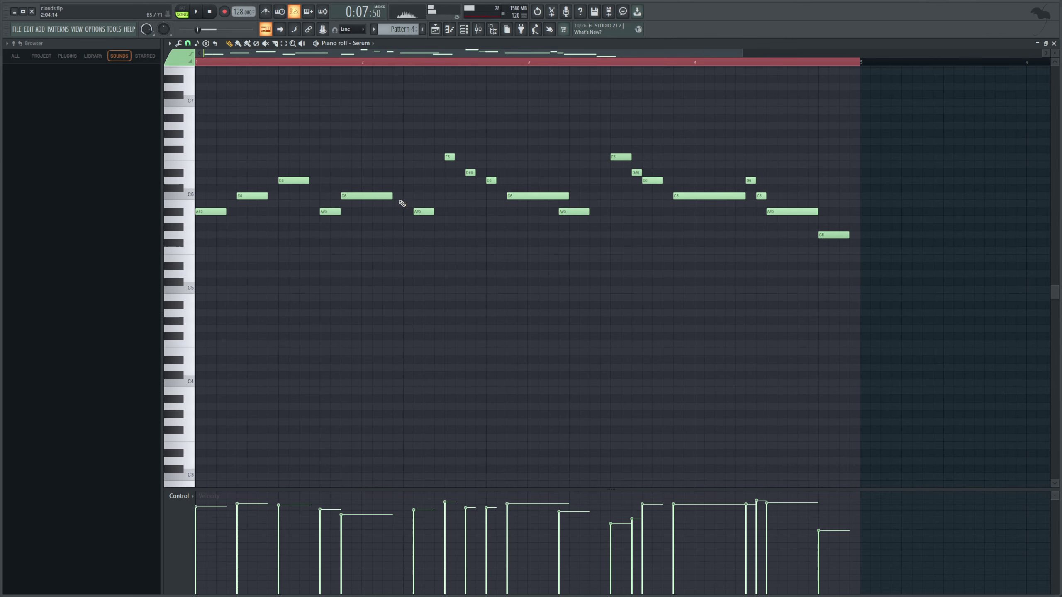
{"action": "left_click_drag", "start_coordinate": [419, 212], "coordinate": [409, 215]}
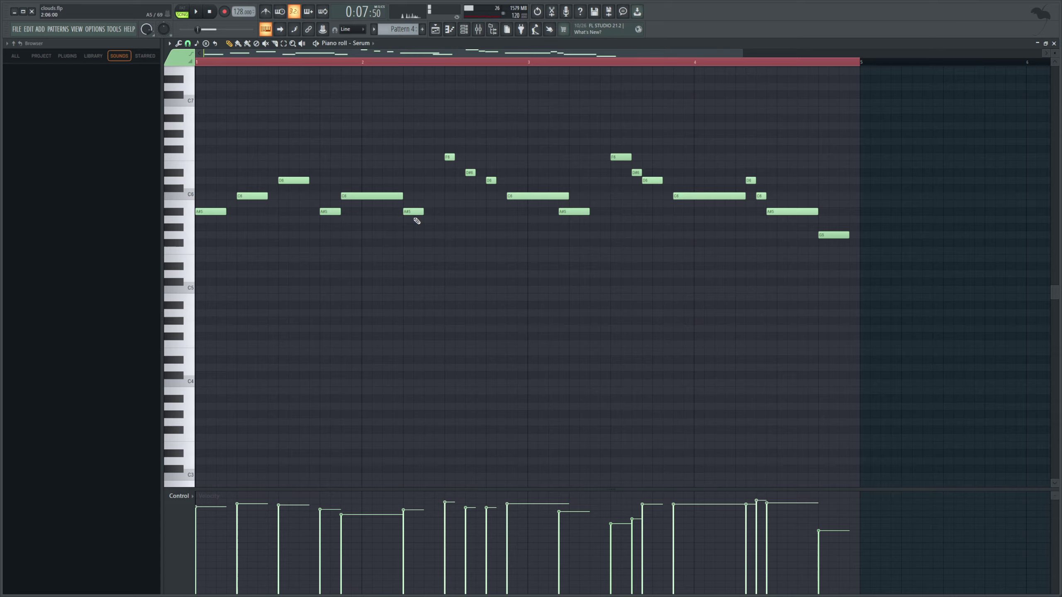
{"action": "key", "text": "ctrl+a"}
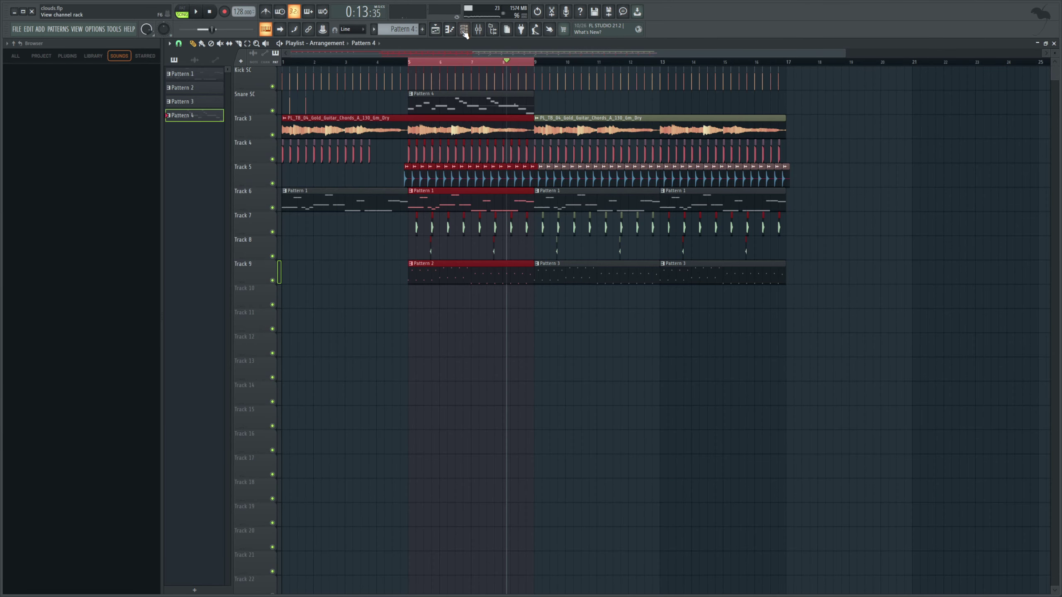
Duplicate the 16-bar arrangement from bar 17, keeping only the guitar and a Pattern 4 clip on Track 10 in bars 17 to 21
{"action": "left_click", "coordinate": [500, 103]}
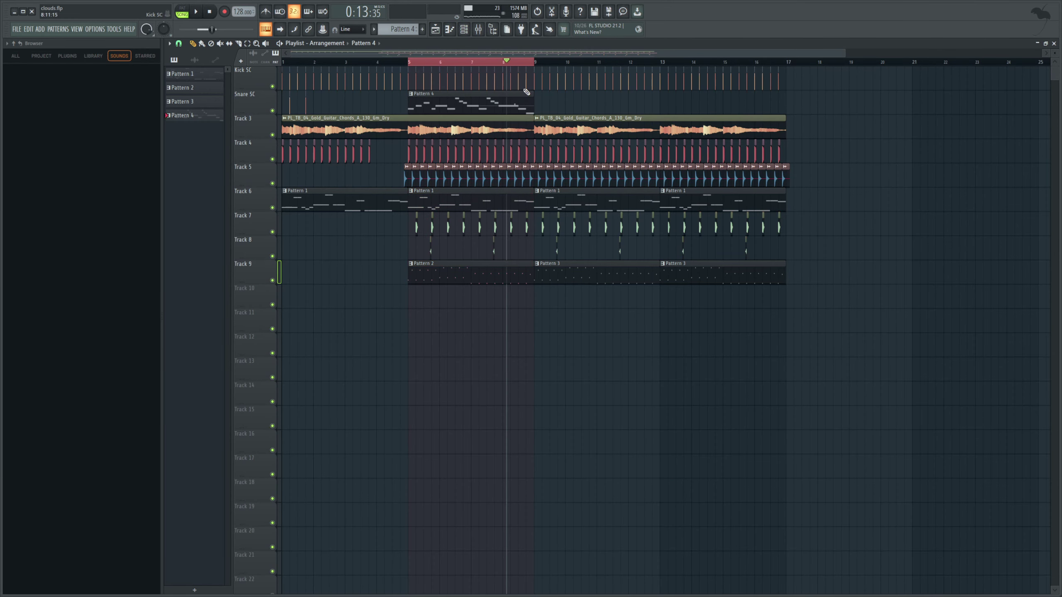
{"action": "double_click", "coordinate": [476, 63]}
{"action": "left_click_drag", "start_coordinate": [462, 100], "coordinate": [401, 212]}
{"action": "left_click_drag", "start_coordinate": [857, 187], "coordinate": [411, 67]}
{"action": "key", "text": "ctrl+b"}
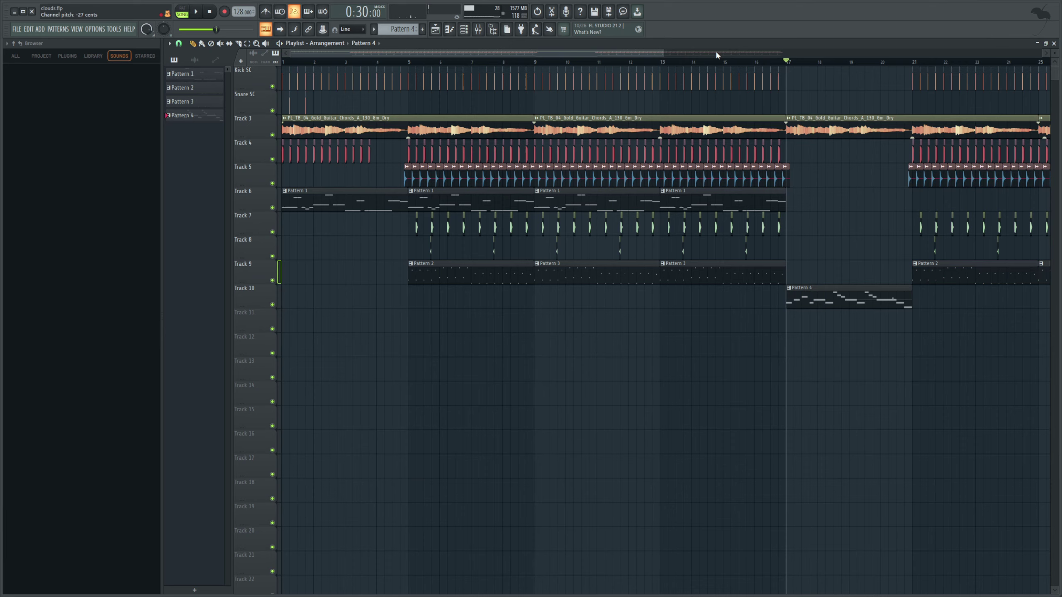
Play the break from bar 17 and continue the Pattern 4 clips on Track 10 from bar 21 to bar 33
{"action": "left_click_drag", "start_coordinate": [664, 52], "coordinate": [627, 61]}
{"action": "key", "text": "space"}
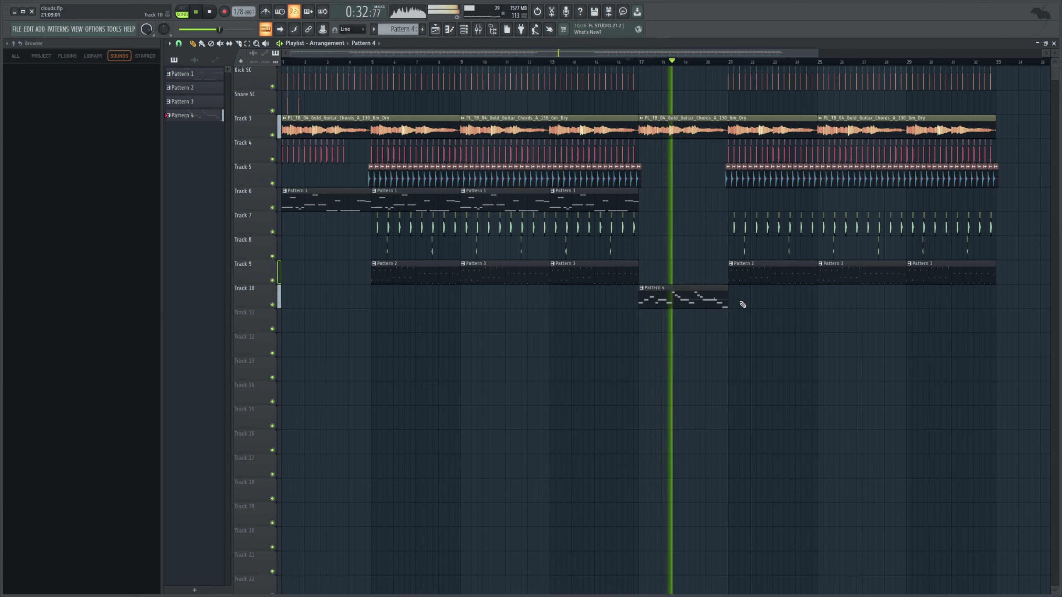
{"action": "left_click", "coordinate": [758, 296]}
{"action": "left_click_drag", "start_coordinate": [758, 296], "coordinate": [753, 297]}
Make the Track 10 clip at bar 25 a separate Pattern 5 and transpose all its notes down one octave
{"action": "left_click", "coordinate": [824, 297]}
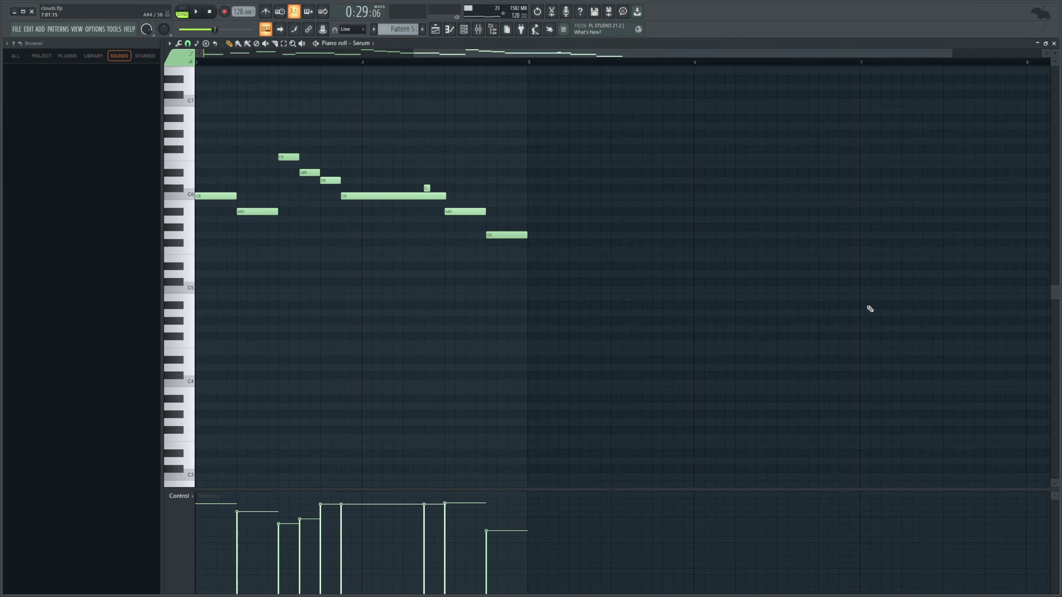
{"action": "key", "text": "ctrl+a"}
{"action": "key", "text": "ctrl+Down"}
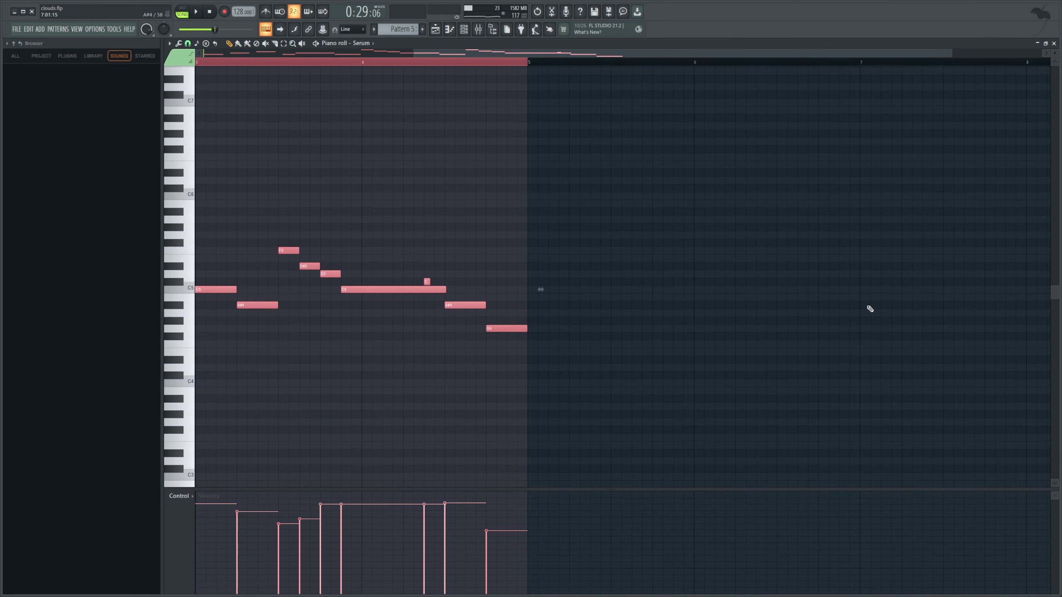
{"action": "left_click", "coordinate": [438, 27]}
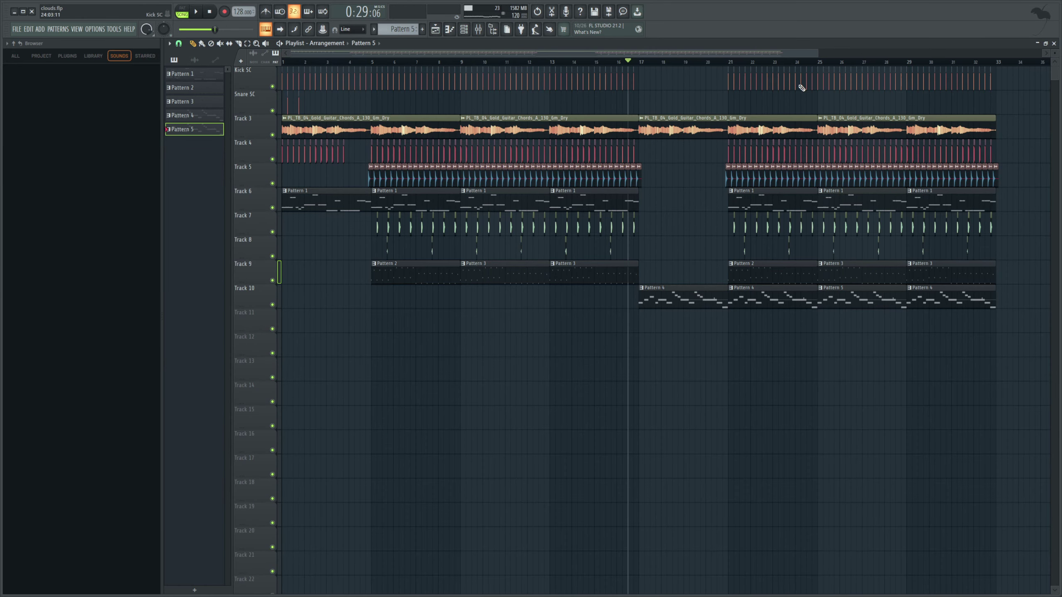
Play the arrangement from just before bar 21 to hear the full section with the Serum lead
{"action": "left_click_drag", "start_coordinate": [776, 52], "coordinate": [885, 66]}
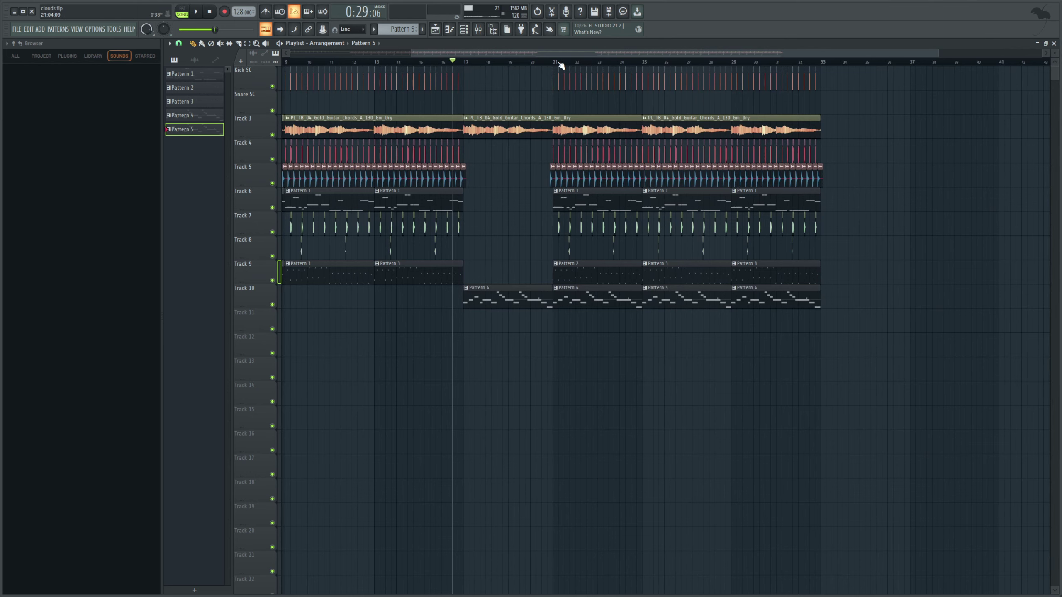
{"action": "left_click_drag", "start_coordinate": [560, 64], "coordinate": [555, 63]}
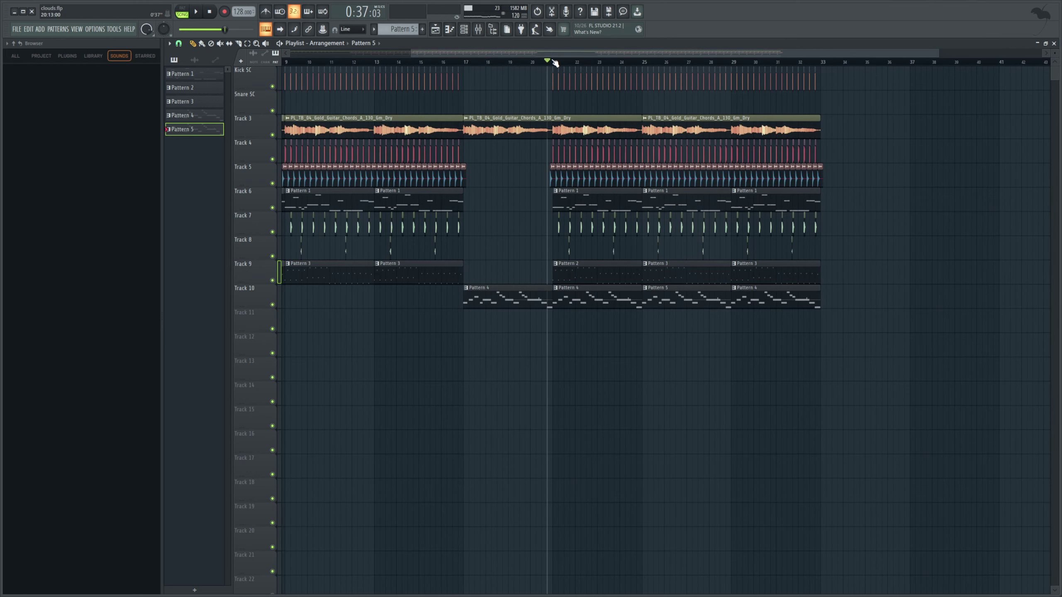
{"action": "key", "text": "space"}
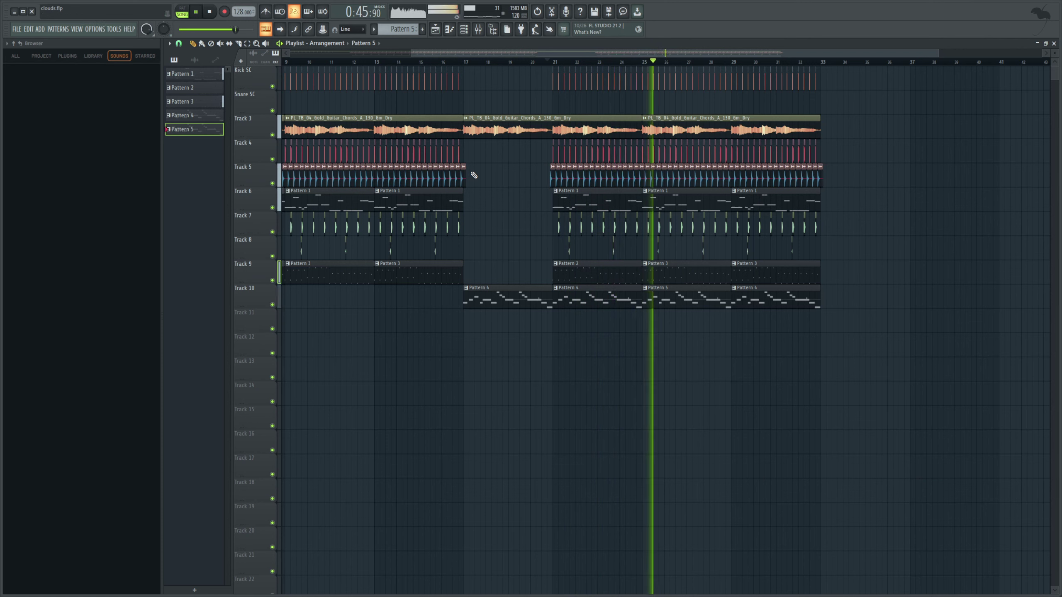
{"action": "left_click", "coordinate": [210, 12]}
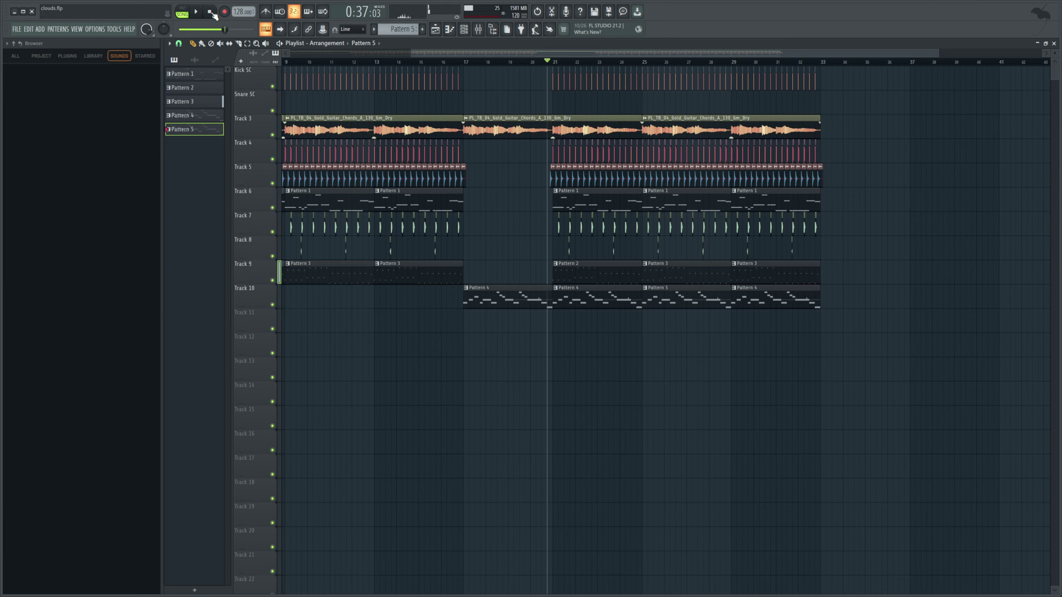
Mute Tracks 3 and 10, listen to the remaining tracks from bar 21, and restore all tracks
{"action": "left_click", "coordinate": [562, 64]}
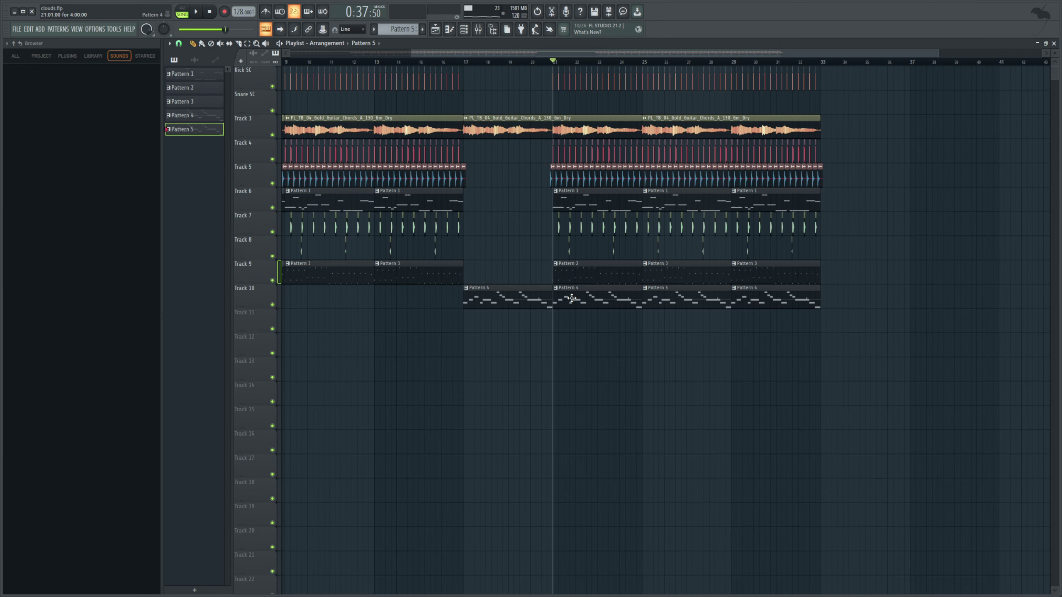
{"action": "left_click", "coordinate": [272, 135]}
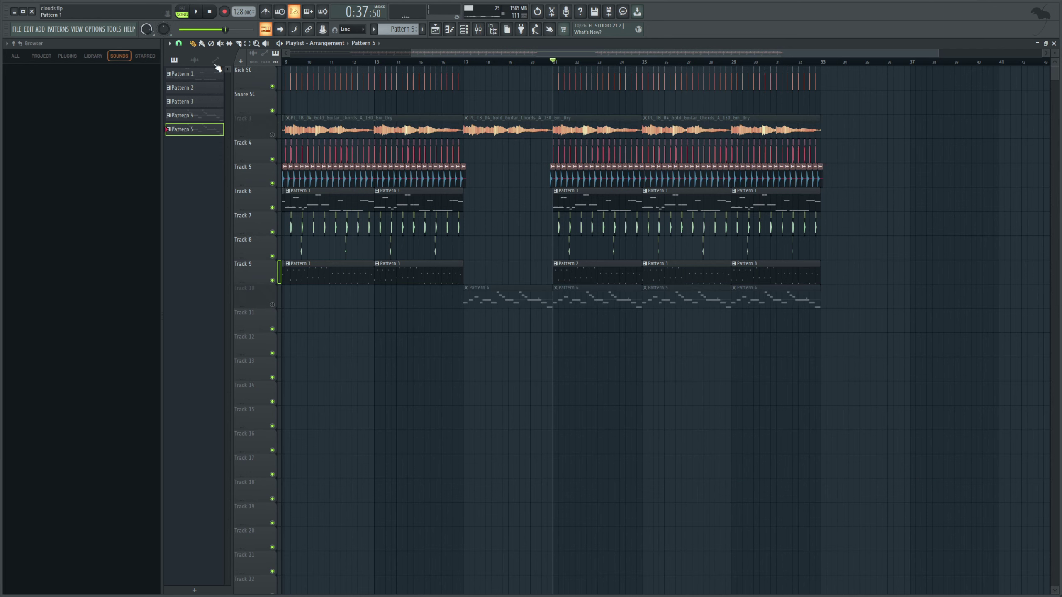
{"action": "left_click", "coordinate": [197, 12]}
{"action": "left_click", "coordinate": [210, 13]}
{"action": "right_click", "coordinate": [273, 86]}
{"action": "right_click", "coordinate": [273, 86]}
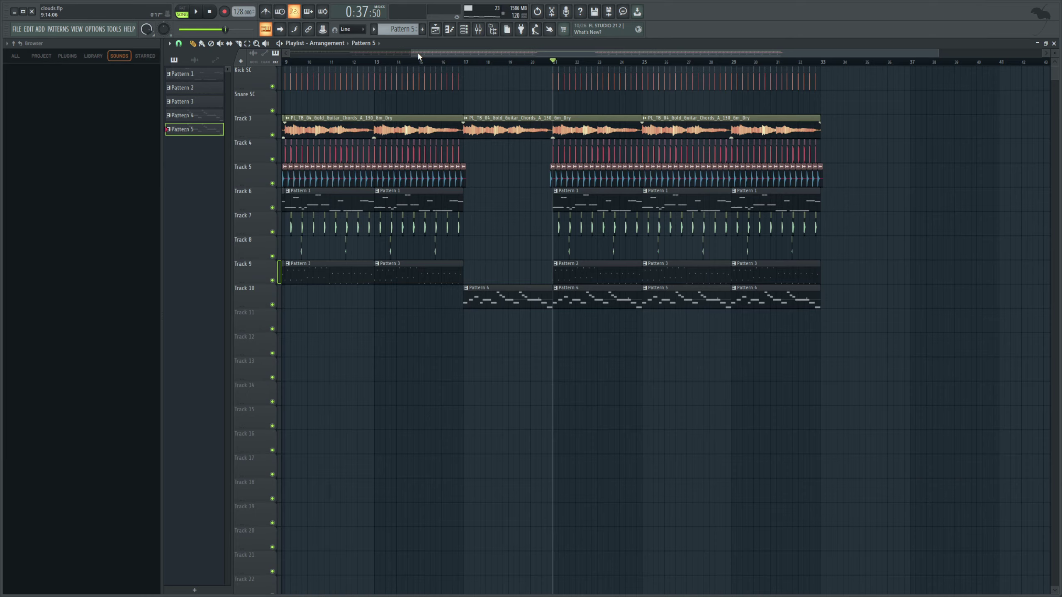
Return to the beginning of the arrangement and set the playback position to bar 1
{"action": "left_click_drag", "start_coordinate": [418, 51], "coordinate": [261, 68]}
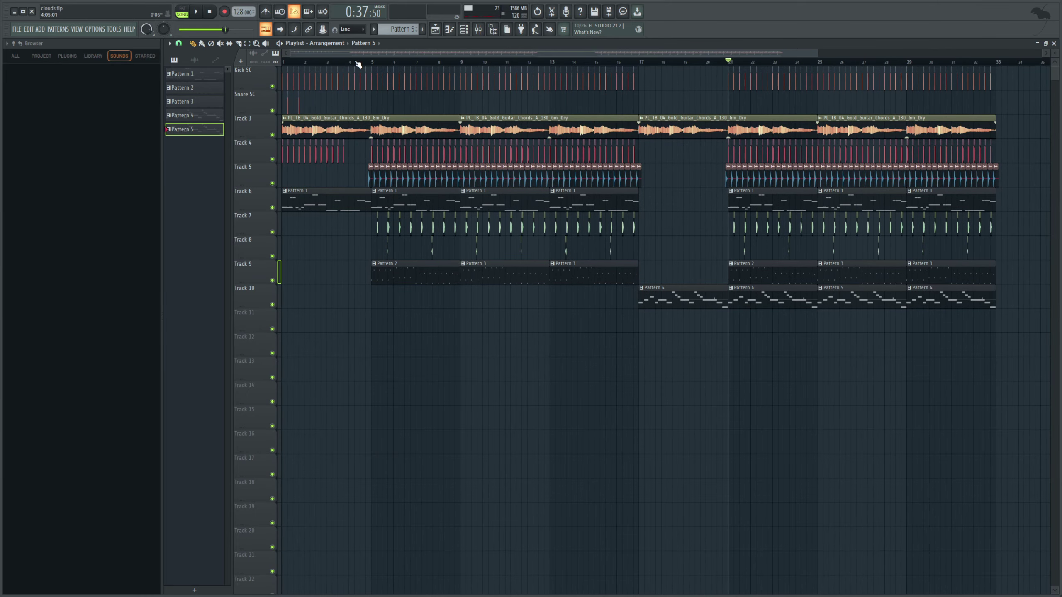
{"action": "left_click_drag", "start_coordinate": [356, 62], "coordinate": [276, 74]}
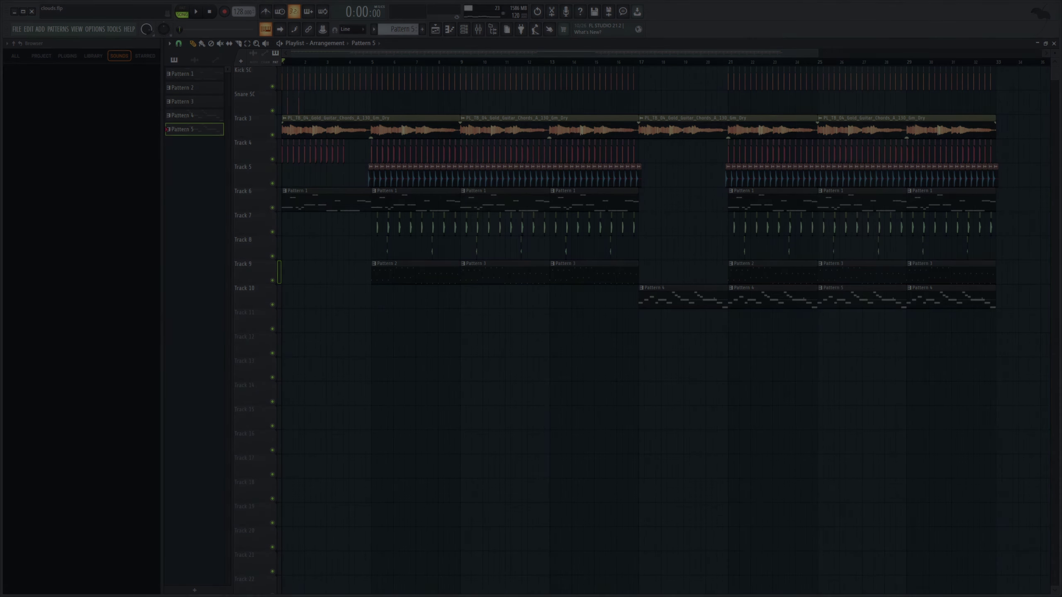